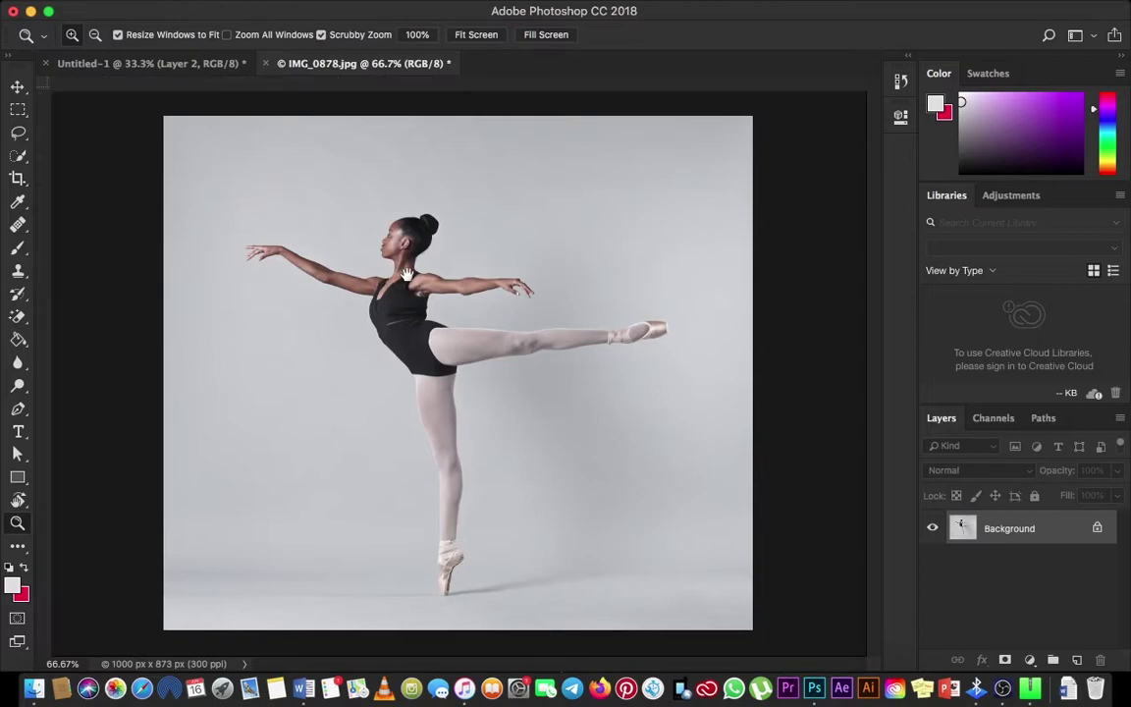
# - Add a white capital letter B in 50 pt Blugie Regular and position it under the dancer's front arm
pyautogui.click(18, 432)
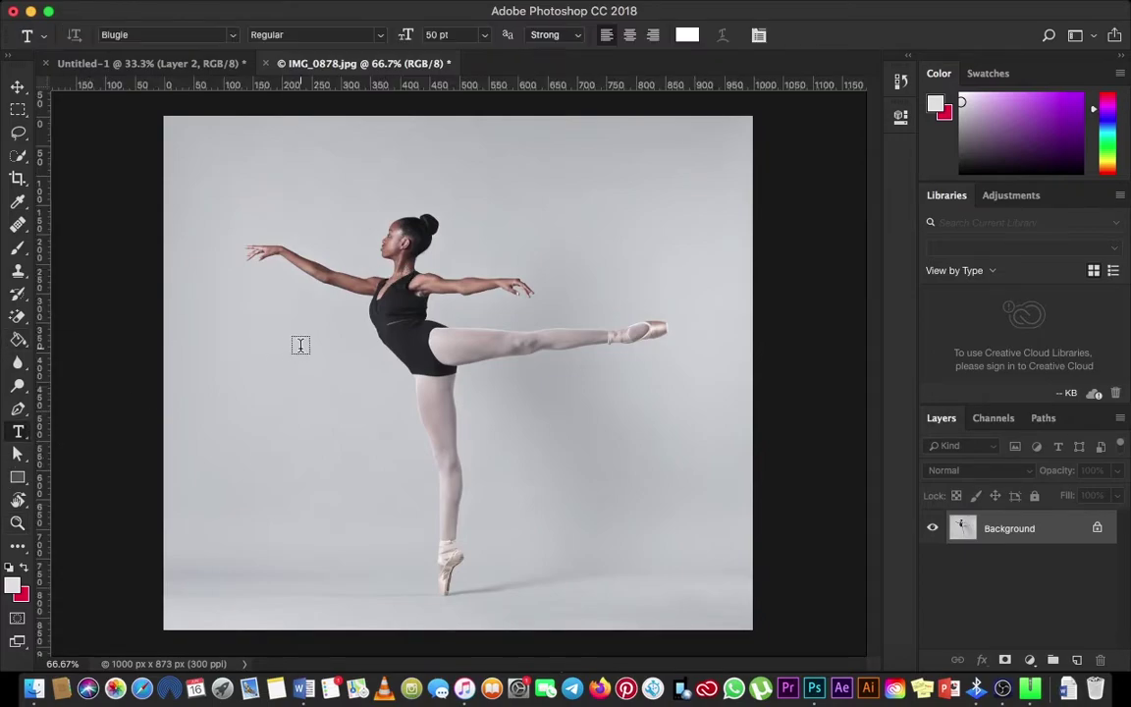
pyautogui.click(301, 343)
pyautogui.write('b')
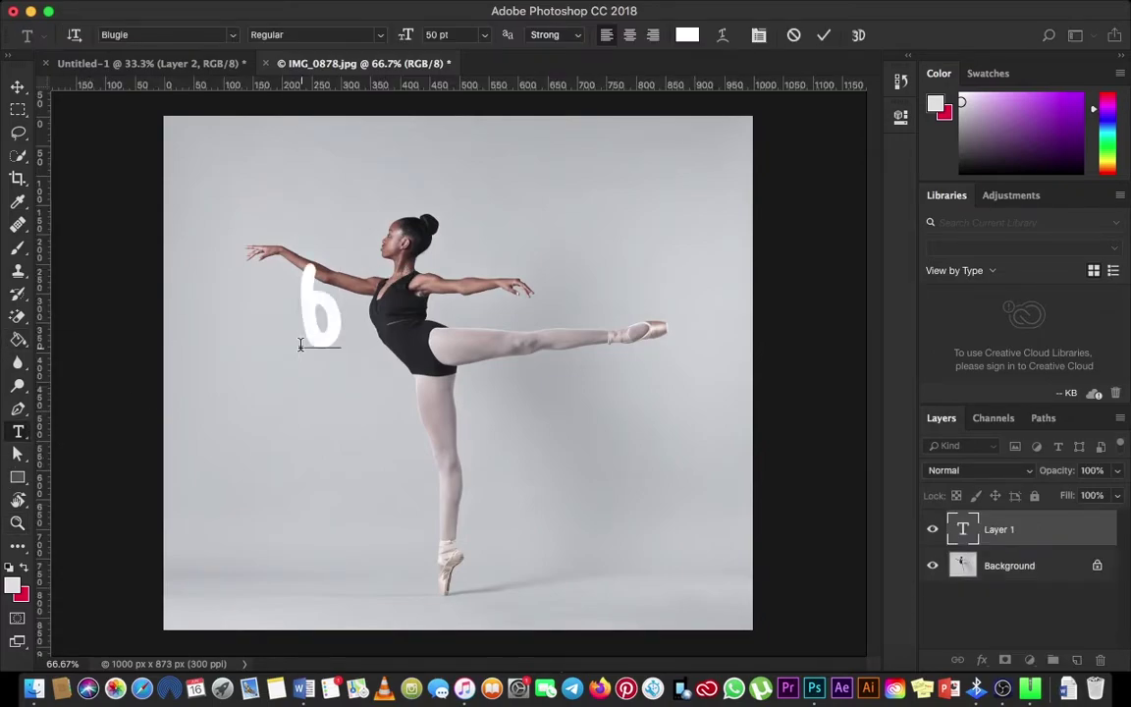
pyautogui.moveTo(306, 344); pyautogui.dragTo(286, 344)
pyautogui.write('B')
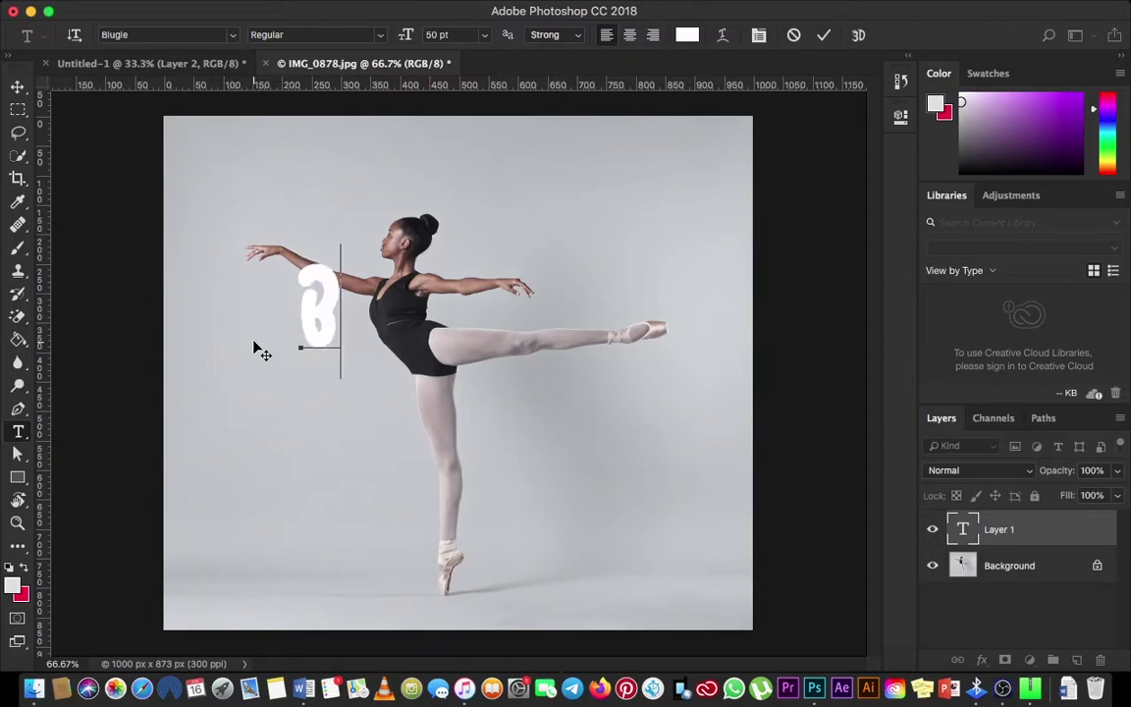
pyautogui.click(18, 86)
pyautogui.click(310, 260)
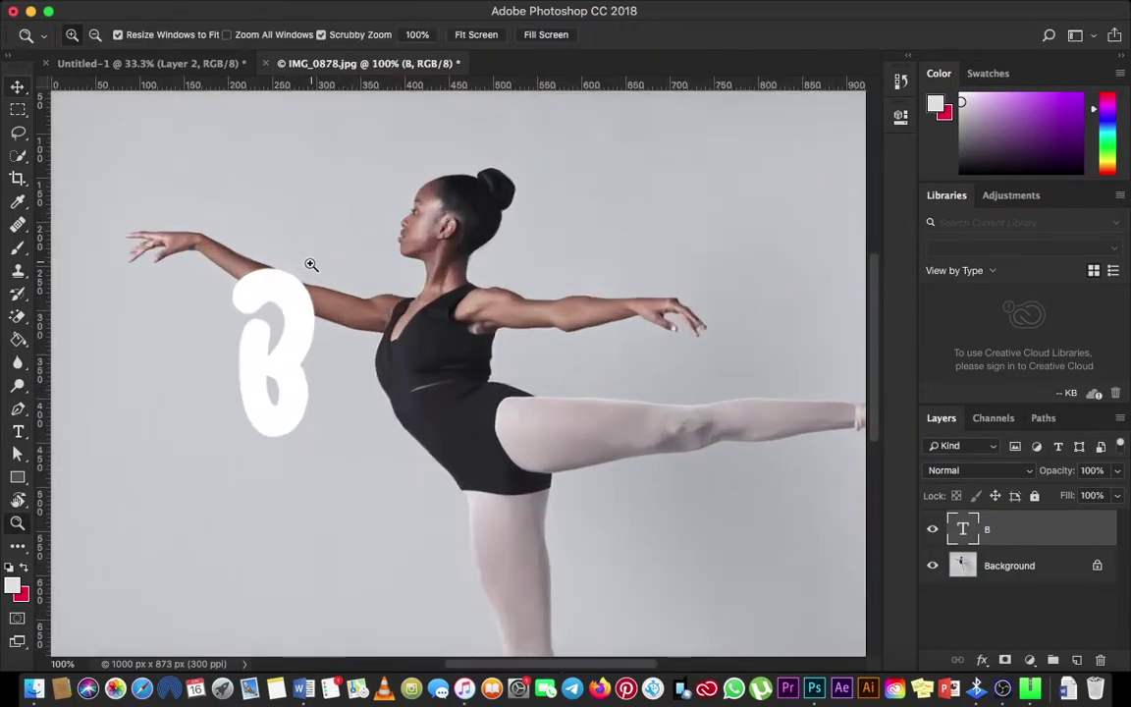
# - Add a layer mask to the B text layer
pyautogui.click(396, 252)
pyautogui.moveTo(397, 302); pyautogui.dragTo(360, 285)
pyautogui.click(354, 291)
pyautogui.press('t')
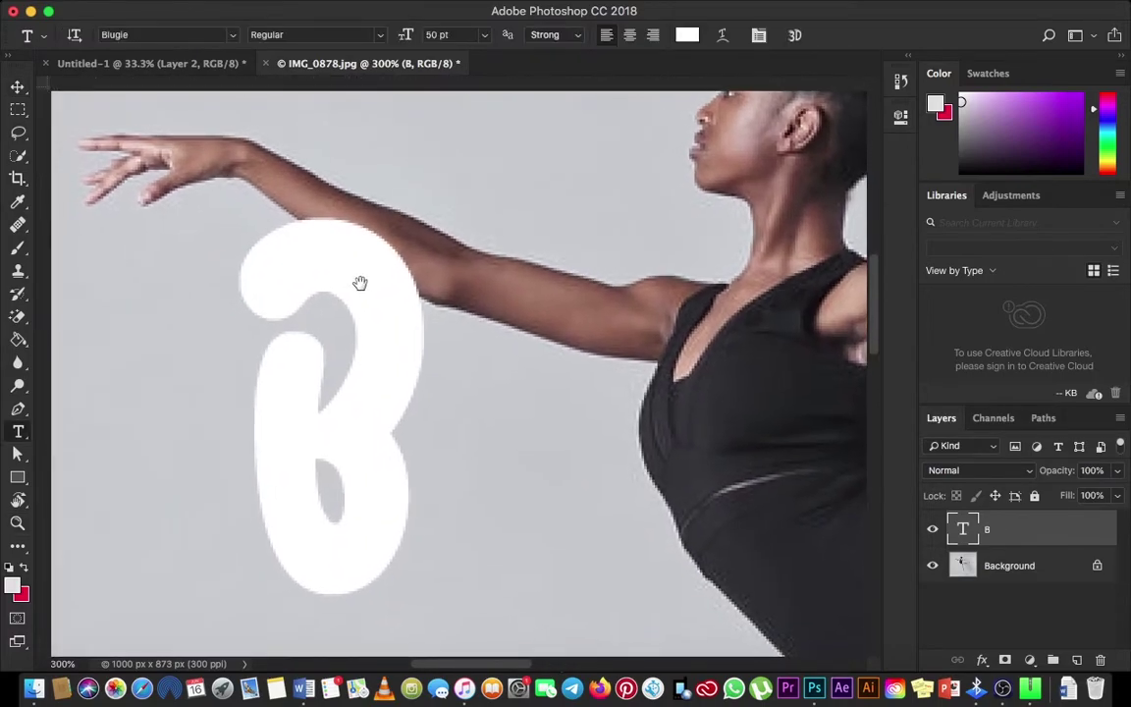
pyautogui.click(1003, 662)
# - Paint black on the B layer's mask with a brush enlarged to 35 px, hiding the letter where it covers the arm
pyautogui.press('b')
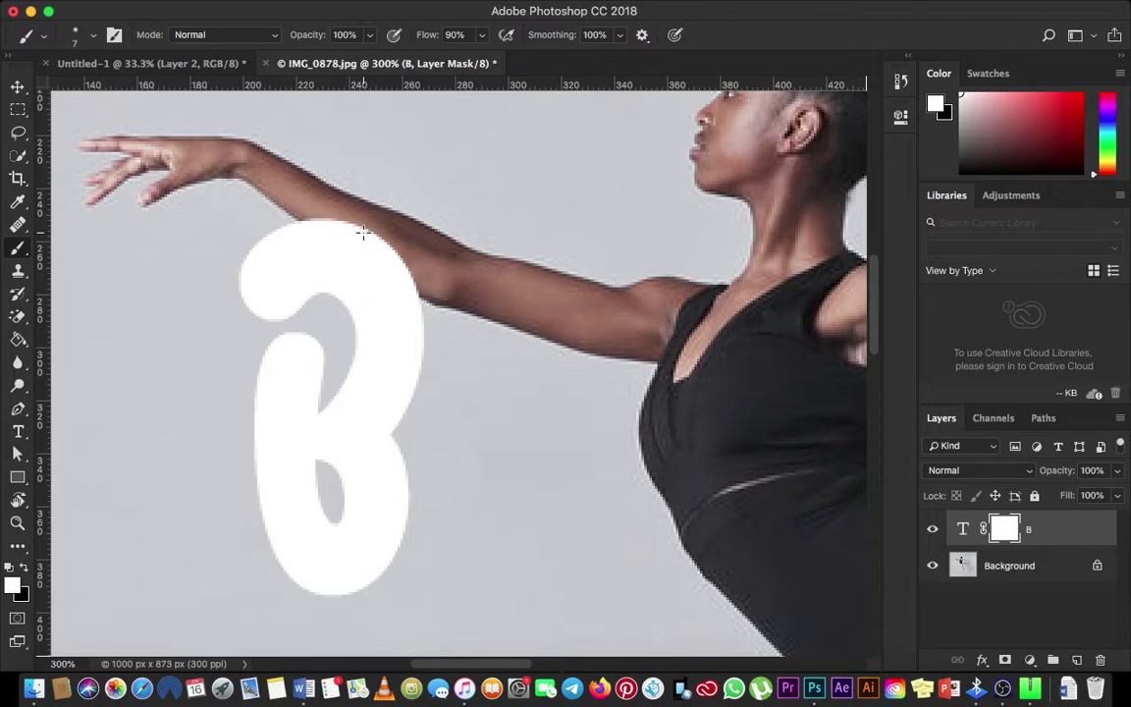
pyautogui.press('x')
pyautogui.moveTo(368, 235)
pyautogui.mouseDown()
pyautogui.moveTo(427, 266)
pyautogui.moveTo(329, 220)
pyautogui.mouseUp()
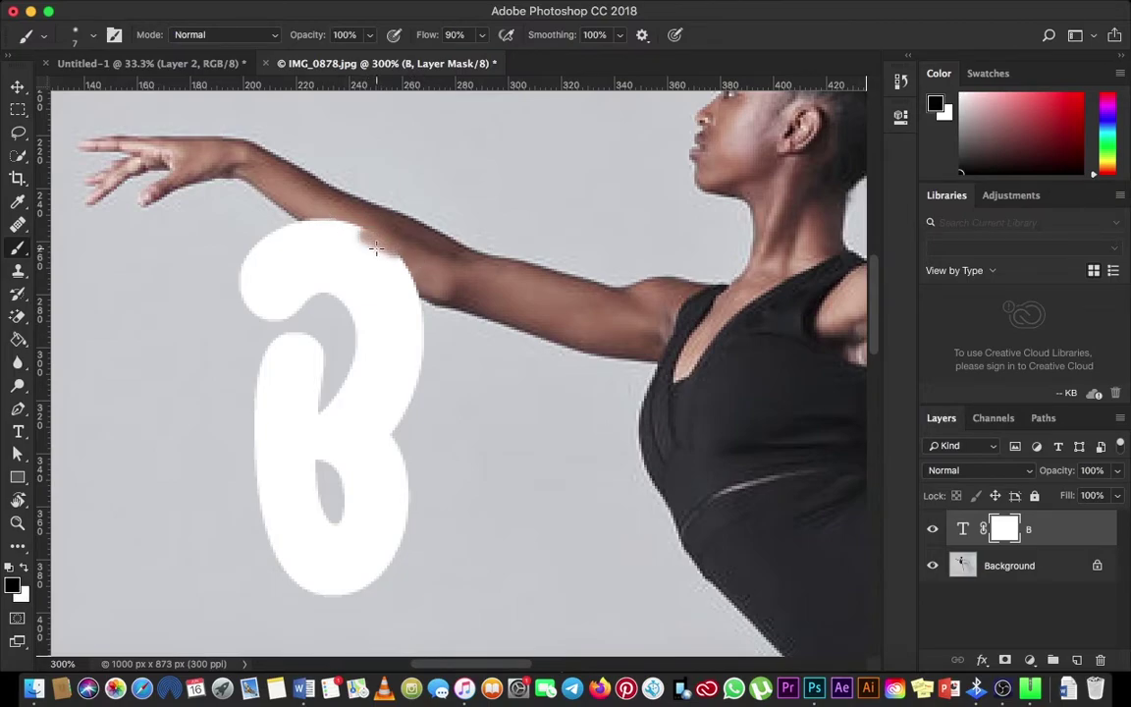
pyautogui.press(']')
pyautogui.press(']')
pyautogui.moveTo(410, 278)
pyautogui.mouseDown()
pyautogui.moveTo(316, 215)
pyautogui.moveTo(317, 205)
pyautogui.moveTo(383, 232)
pyautogui.moveTo(311, 200)
pyautogui.mouseUp()
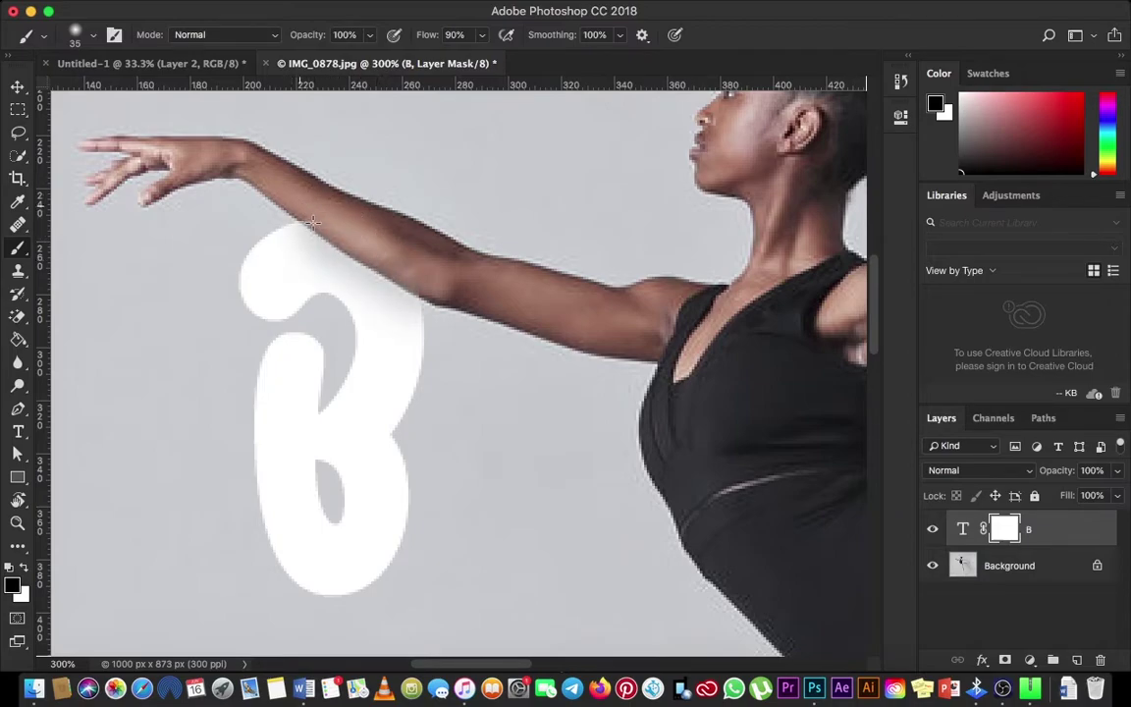
# - Paint white on the B layer's mask with a 10 px brush to restore the letter's faded top along the arm's lower edge
pyautogui.press('z')
pyautogui.click(336, 280)
pyautogui.click(343, 291)
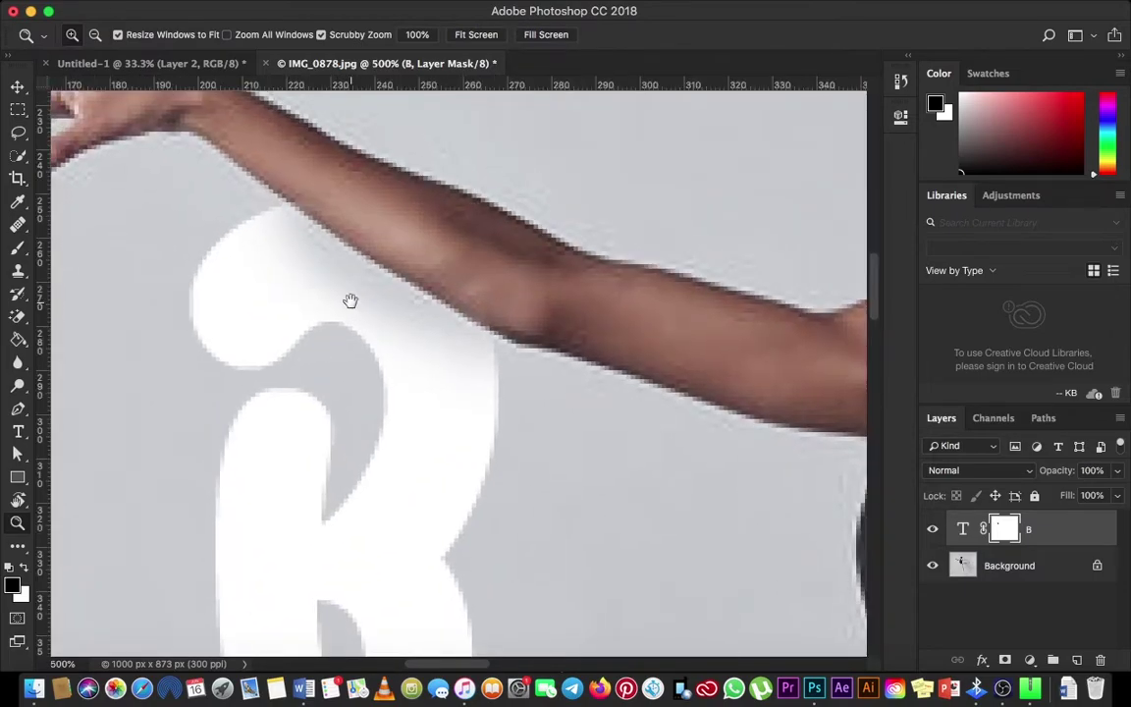
pyautogui.press('b')
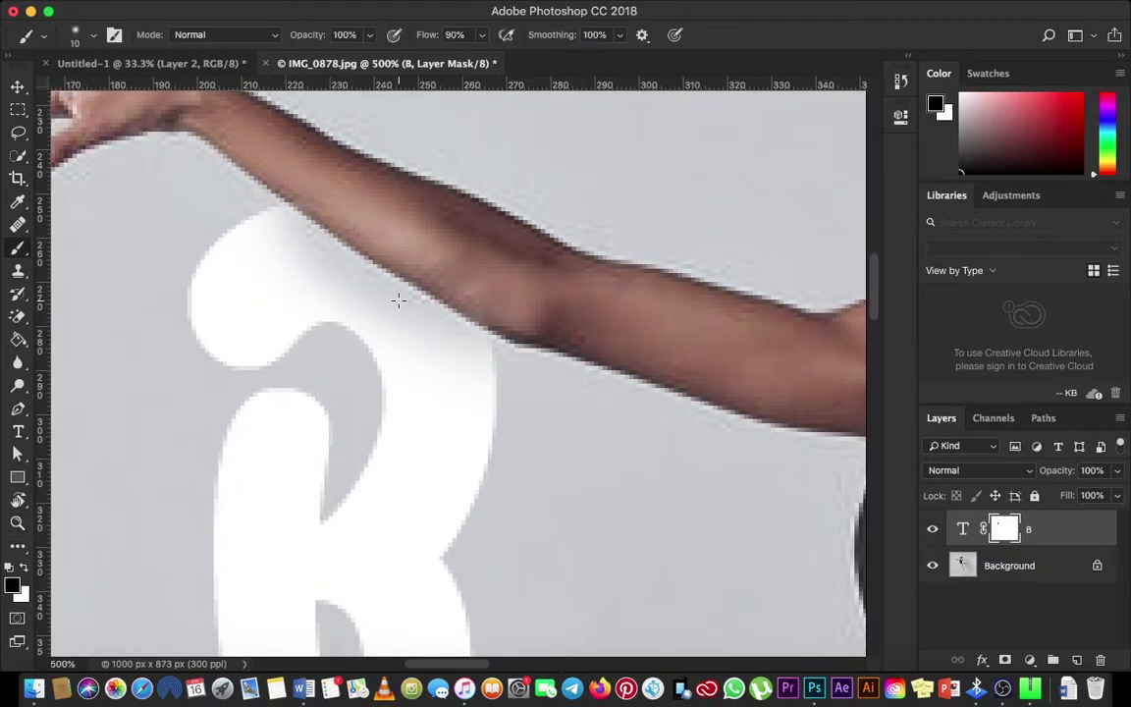
pyautogui.click(441, 338)
pyautogui.press('x')
pyautogui.click(422, 327)
pyautogui.moveTo(415, 319); pyautogui.dragTo(229, 216)
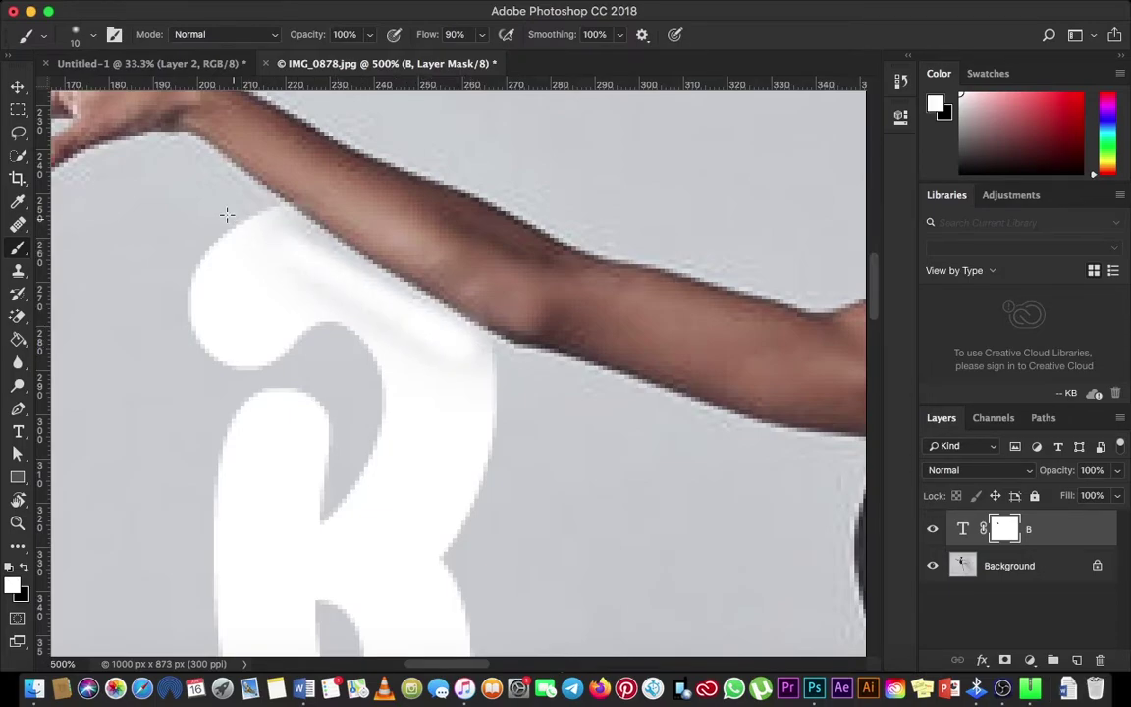
pyautogui.moveTo(313, 276)
pyautogui.mouseDown()
pyautogui.moveTo(439, 373)
pyautogui.moveTo(498, 400)
pyautogui.mouseUp()
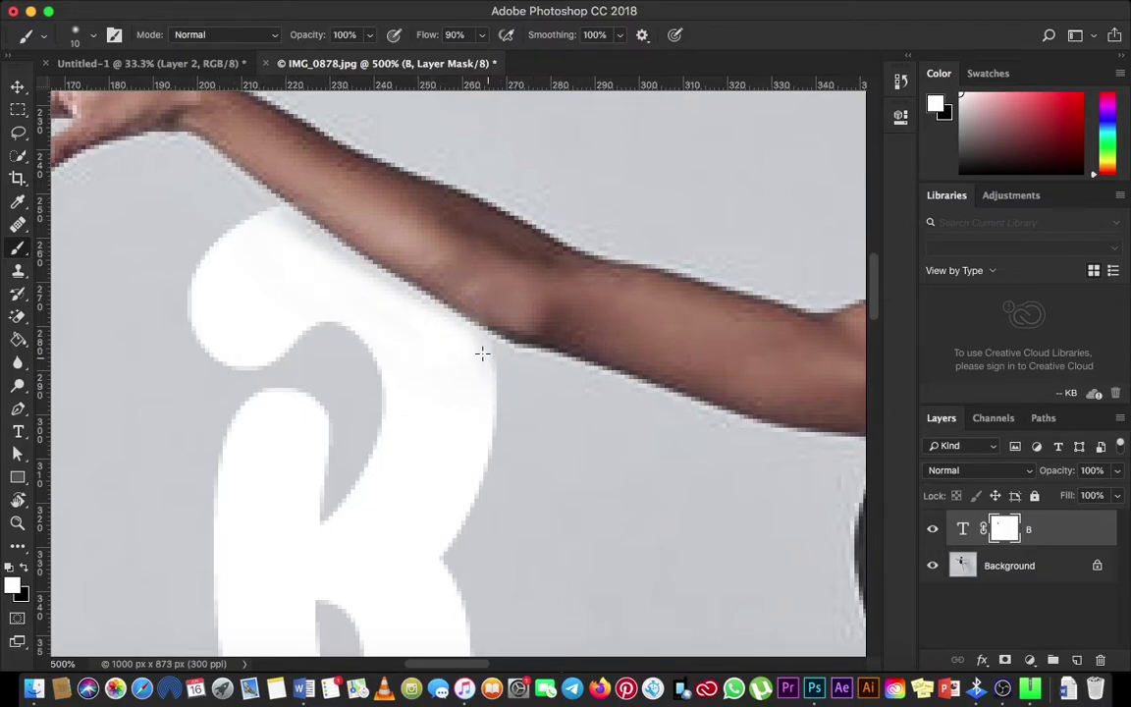
pyautogui.moveTo(403, 302); pyautogui.dragTo(209, 198)
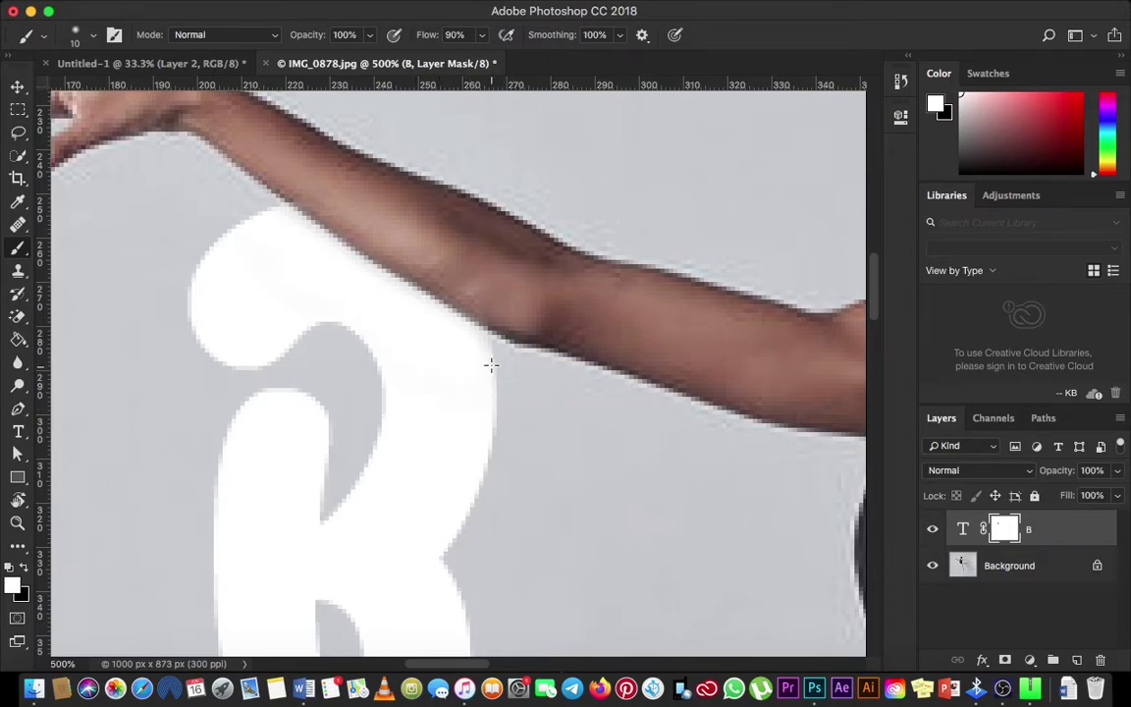
pyautogui.moveTo(327, 254)
pyautogui.mouseDown()
pyautogui.moveTo(470, 341)
pyautogui.moveTo(464, 400)
pyautogui.mouseUp()
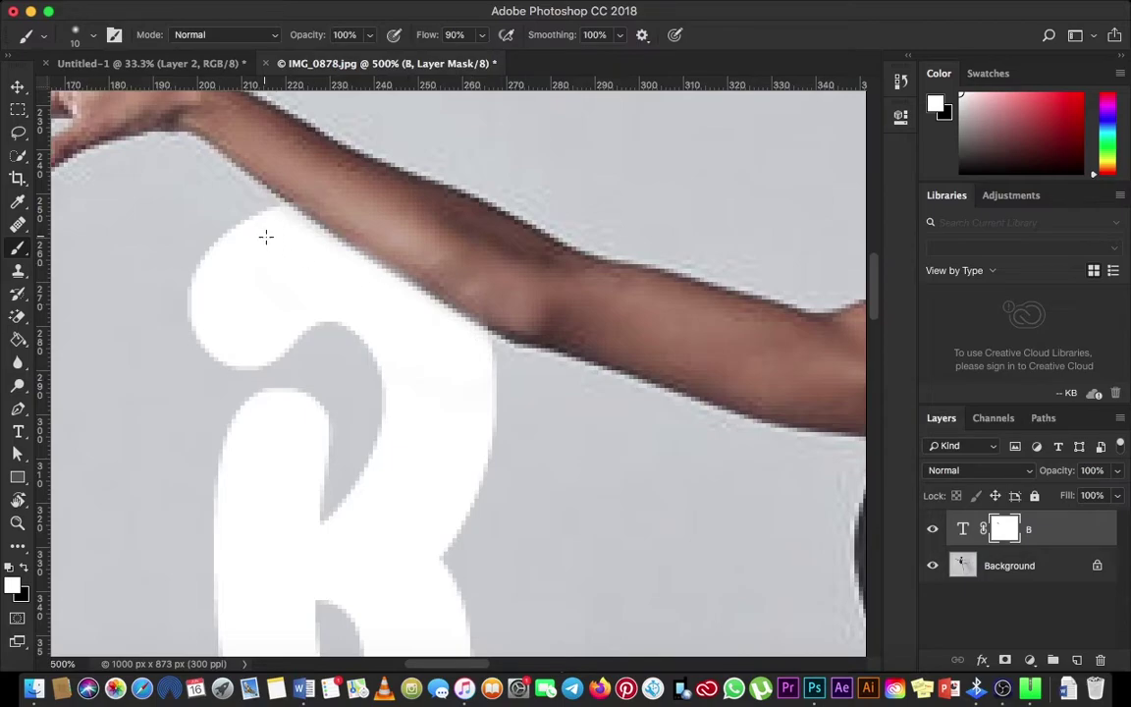
# - Add a white capital letter A in 50 pt Blugie Regular and move it beside the B, overlapping the dancer's chest
pyautogui.scroll(-10, 314, 274)
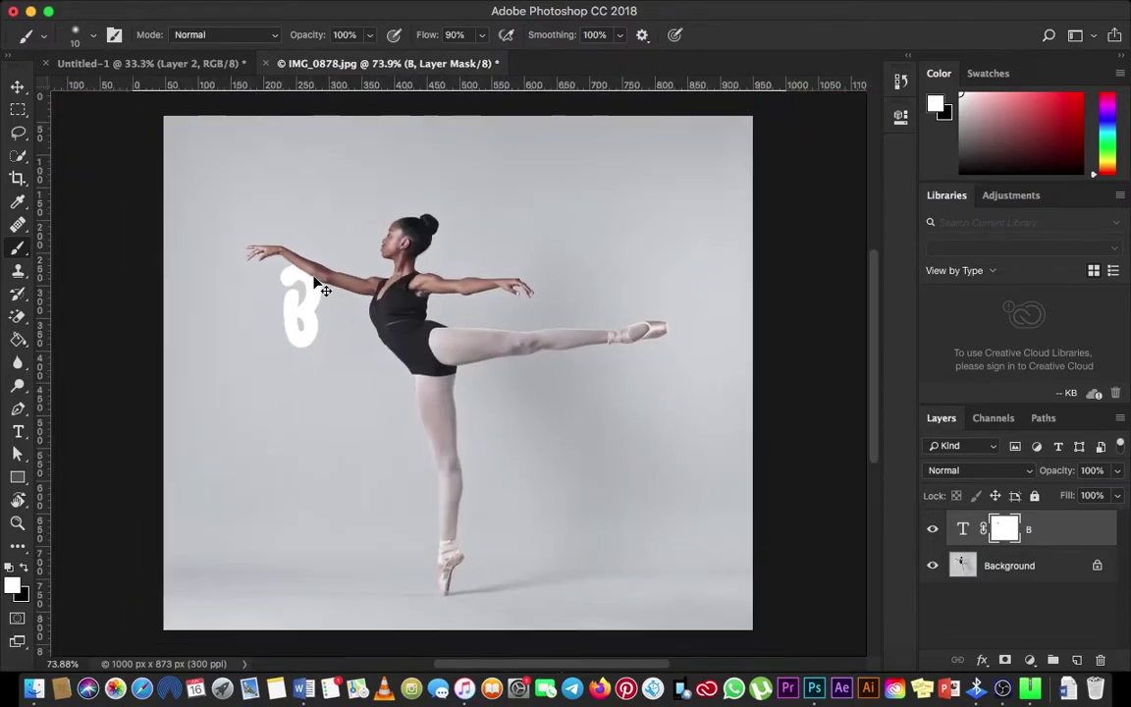
pyautogui.scroll(-1, 322, 286)
pyautogui.click(17, 430)
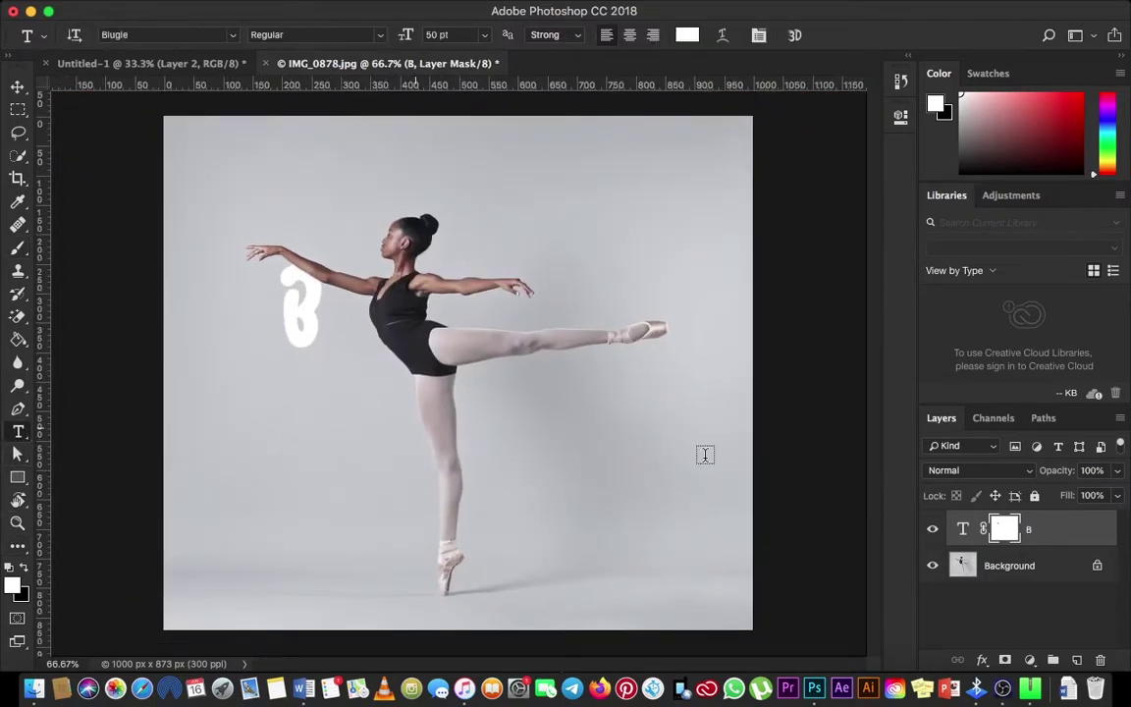
pyautogui.click(515, 257)
pyautogui.write('A')
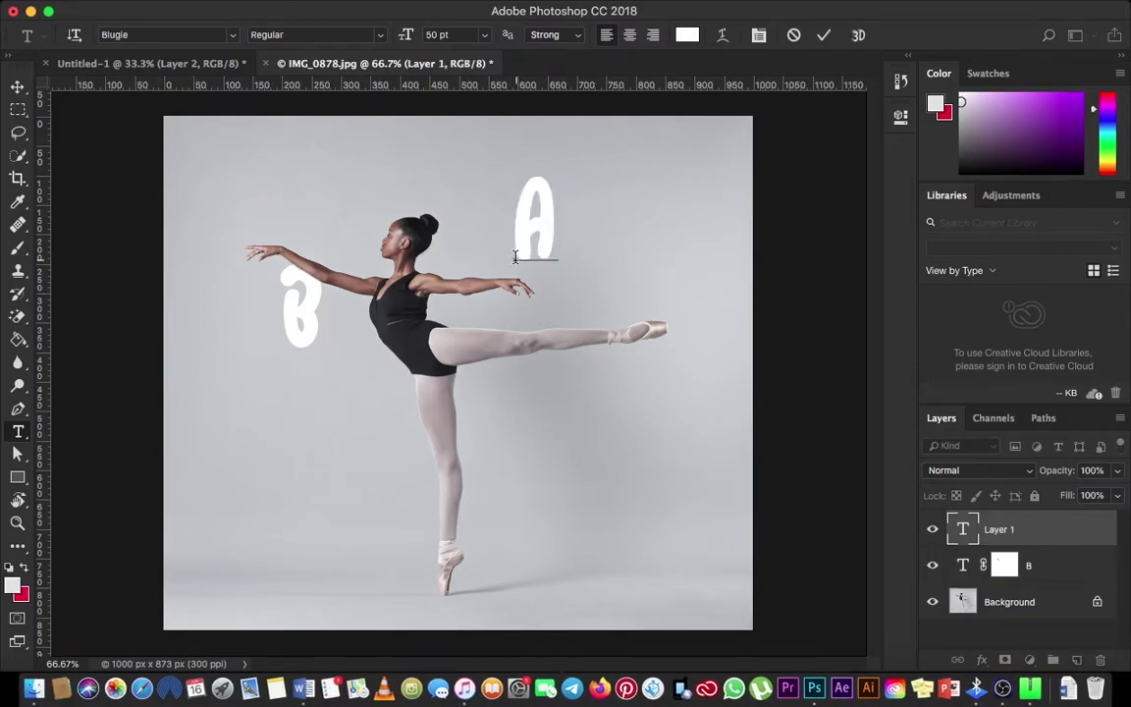
pyautogui.click(17, 86)
pyautogui.moveTo(581, 275); pyautogui.dragTo(419, 392)
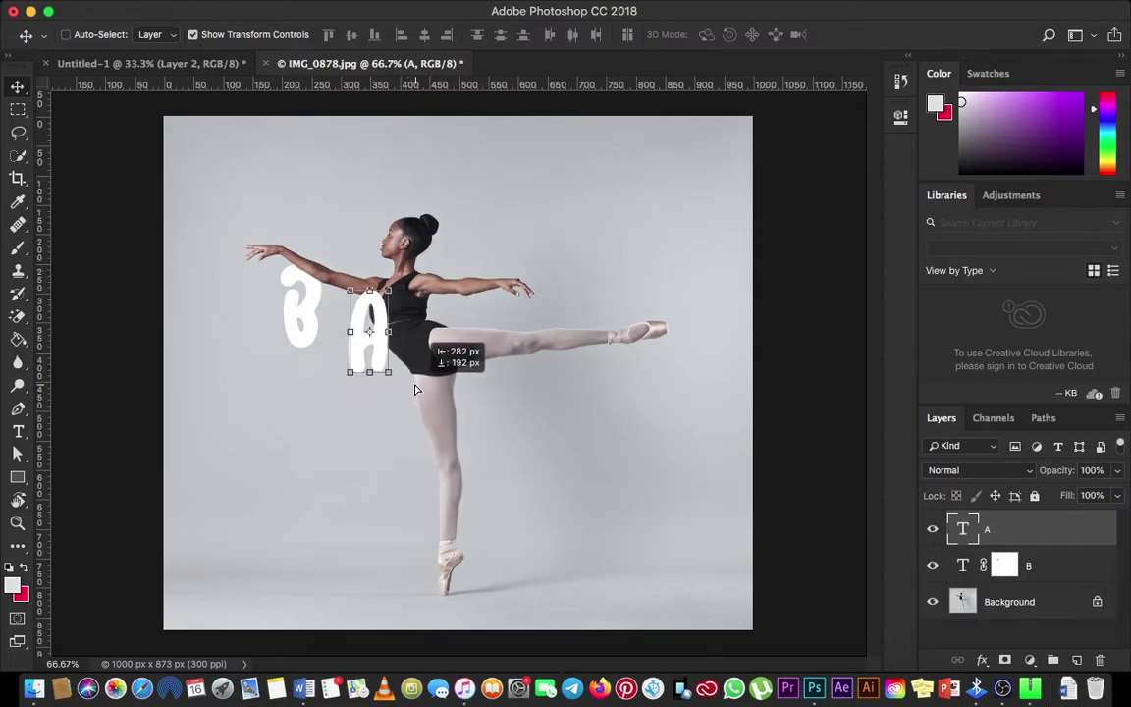
# - Add a layer mask to the A text layer
pyautogui.press('z')
pyautogui.click(381, 354)
pyautogui.click(381, 353)
pyautogui.moveTo(350, 333); pyautogui.dragTo(439, 495)
pyautogui.press('super+r')
pyautogui.press('v')
pyautogui.press('z')
pyautogui.click(438, 460)
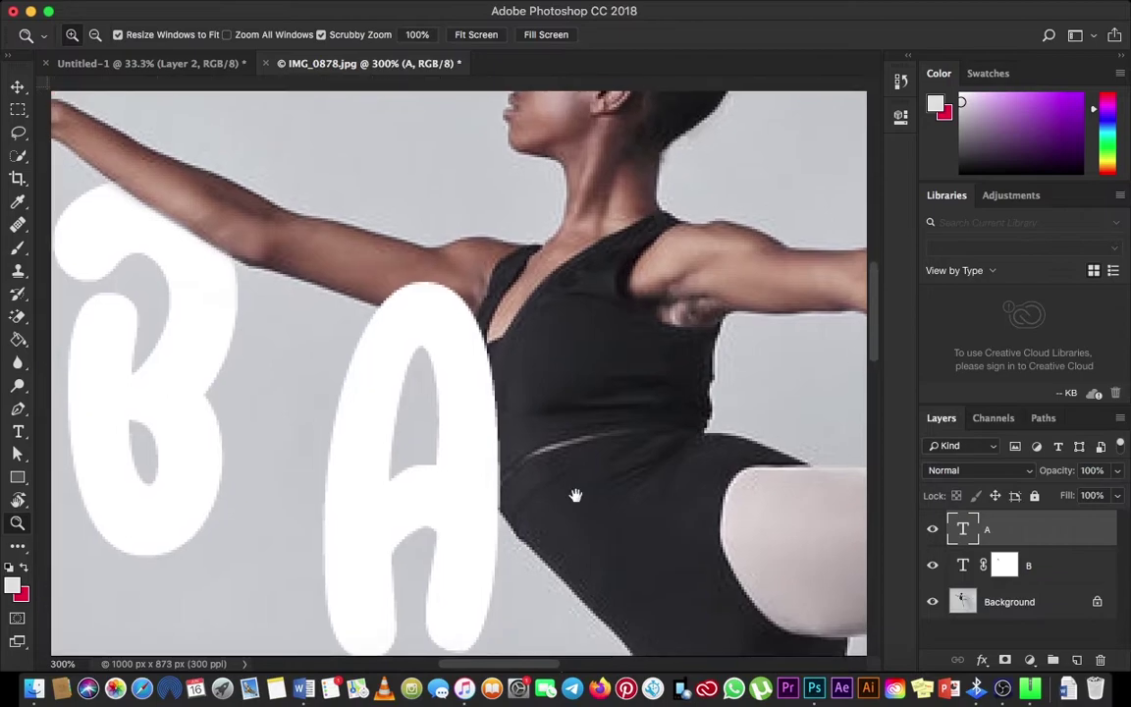
pyautogui.click(1004, 660)
# - Paint black on the A layer's mask with a 10 px brush, hiding the letter over the arm and the edge of the torso
pyautogui.press('b')
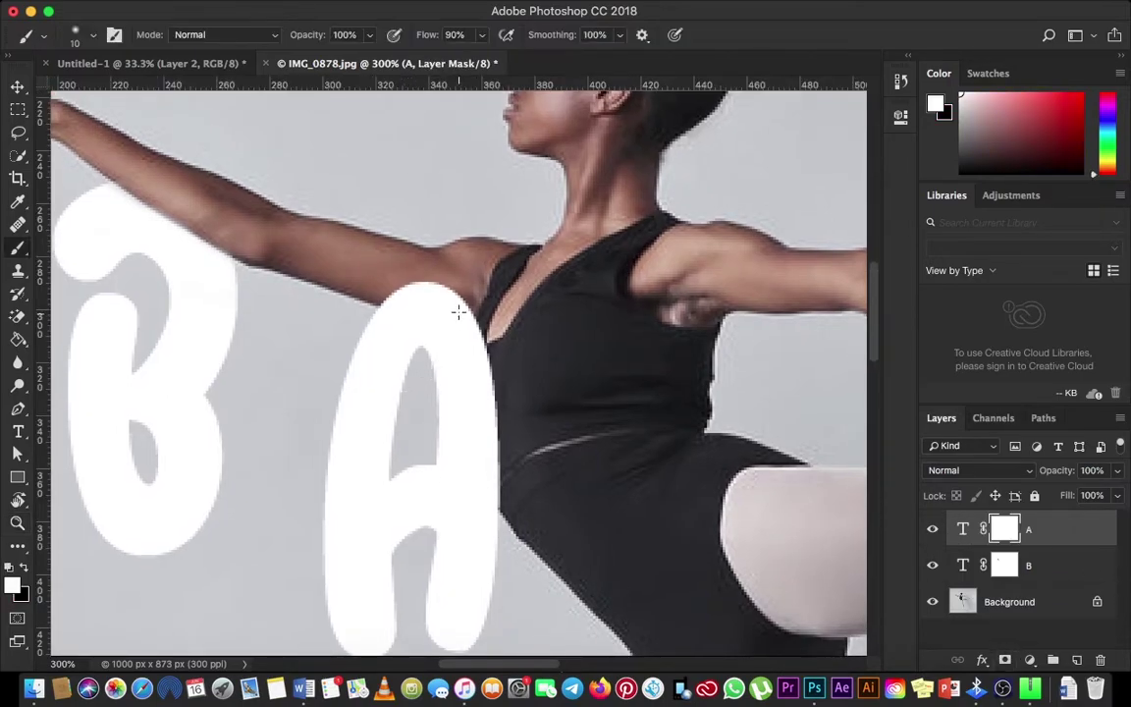
pyautogui.press('x')
pyautogui.moveTo(442, 309)
pyautogui.mouseDown()
pyautogui.moveTo(483, 343)
pyautogui.moveTo(450, 279)
pyautogui.moveTo(432, 275)
pyautogui.moveTo(451, 291)
pyautogui.moveTo(420, 296)
pyautogui.moveTo(382, 295)
pyautogui.moveTo(459, 289)
pyautogui.moveTo(378, 284)
pyautogui.moveTo(461, 289)
pyautogui.moveTo(393, 302)
pyautogui.moveTo(388, 287)
pyautogui.moveTo(366, 293)
pyautogui.moveTo(482, 306)
pyautogui.moveTo(416, 282)
pyautogui.moveTo(424, 298)
pyautogui.moveTo(384, 296)
pyautogui.moveTo(498, 329)
pyautogui.moveTo(488, 324)
pyautogui.moveTo(524, 511)
pyautogui.mouseUp()
pyautogui.moveTo(498, 472); pyautogui.dragTo(485, 332)
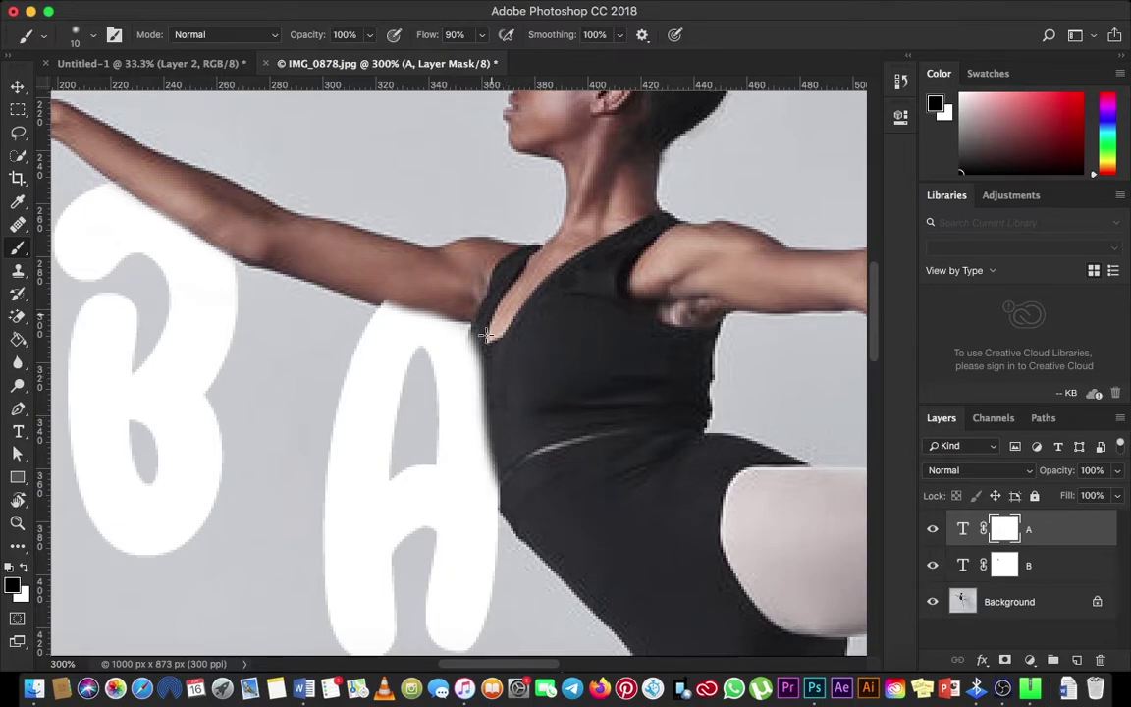
# - Mask the A further along the chest and waist outline, painting black with a 20 px brush
pyautogui.press('z')
pyautogui.click(488, 409)
pyautogui.click(488, 411)
pyautogui.moveTo(488, 411)
pyautogui.mouseDown()
pyautogui.moveTo(479, 441)
pyautogui.moveTo(470, 424)
pyautogui.mouseUp()
pyautogui.click(472, 408)
pyautogui.press('super+r')
pyautogui.press('b')
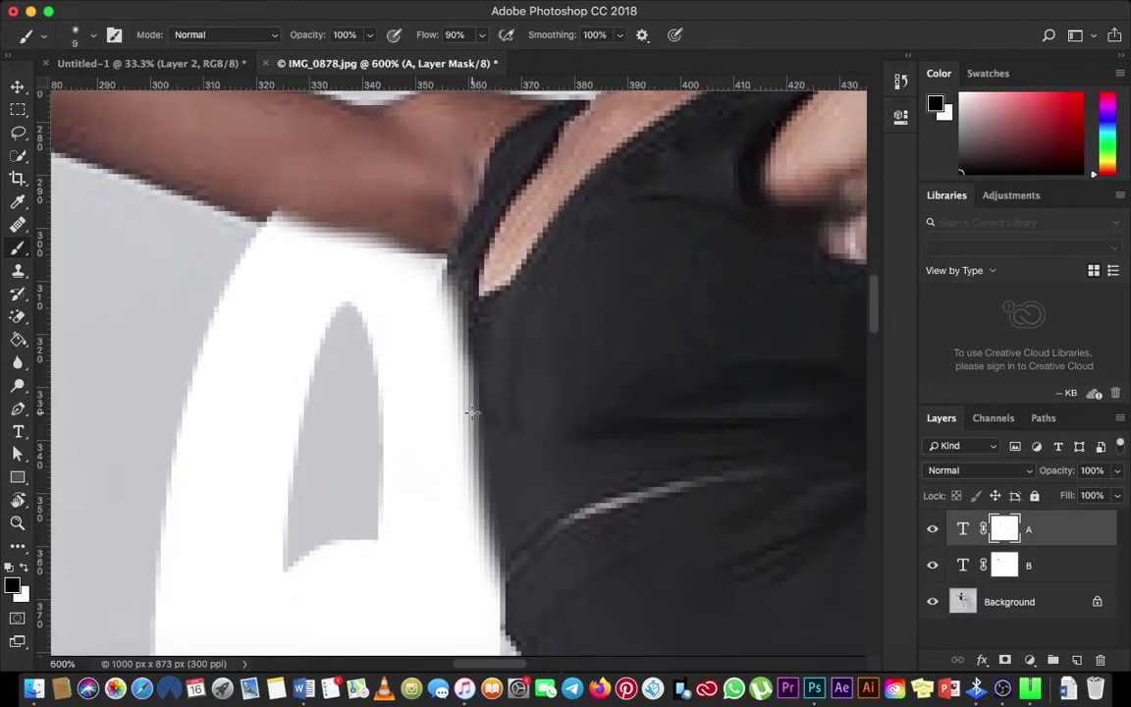
pyautogui.press(']')
pyautogui.press(']')
pyautogui.moveTo(467, 315)
pyautogui.mouseDown()
pyautogui.moveTo(463, 381)
pyautogui.moveTo(475, 444)
pyautogui.moveTo(463, 423)
pyautogui.moveTo(460, 289)
pyautogui.moveTo(473, 470)
pyautogui.moveTo(509, 535)
pyautogui.moveTo(482, 505)
pyautogui.mouseUp()
pyautogui.press('[')
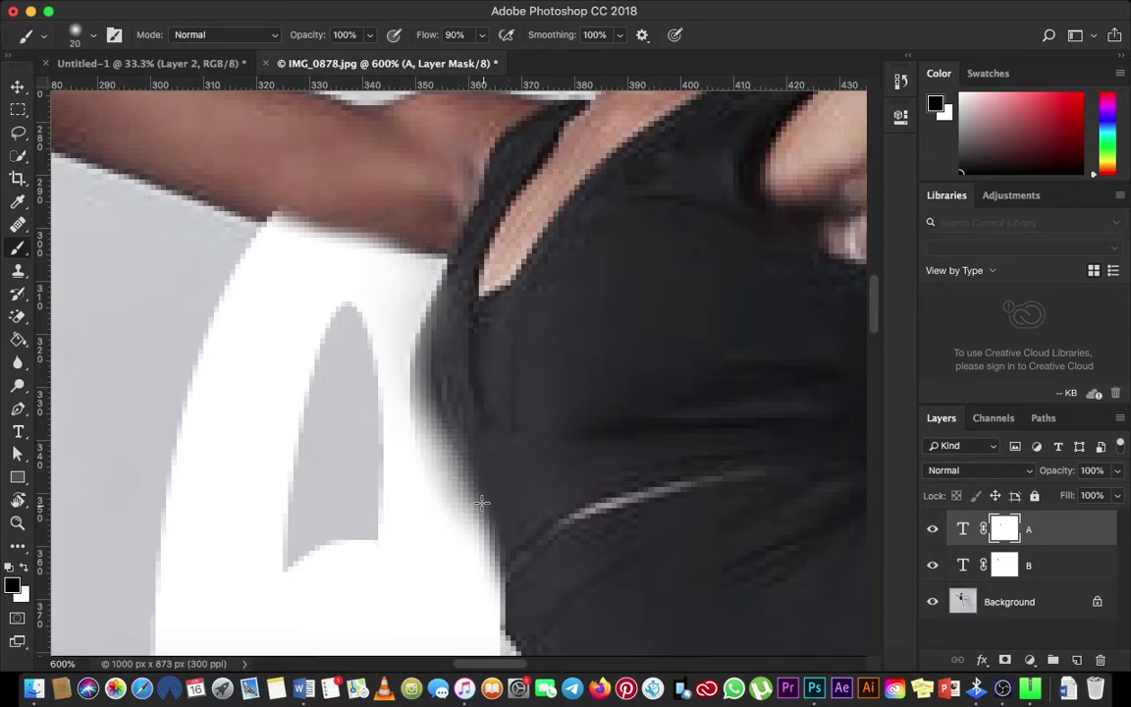
pyautogui.moveTo(500, 552); pyautogui.dragTo(506, 587)
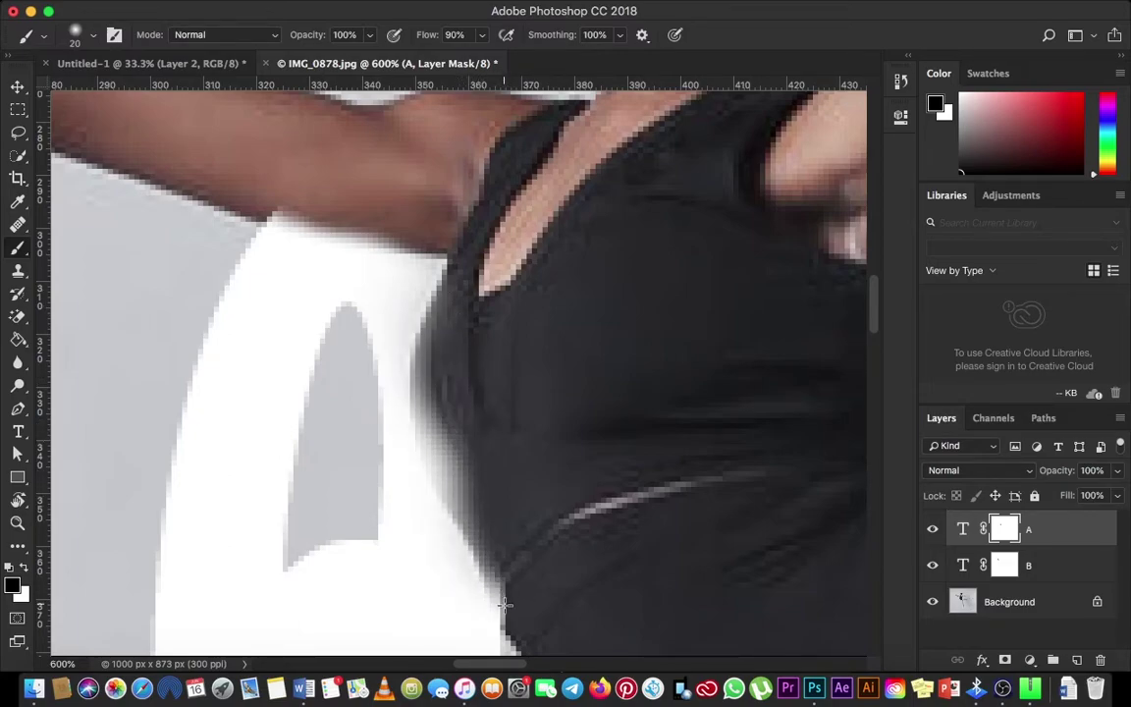
# - Refine the A's masked edge along the waist and under the arm with a 15 px black brush
pyautogui.scroll(-5, 504, 604)
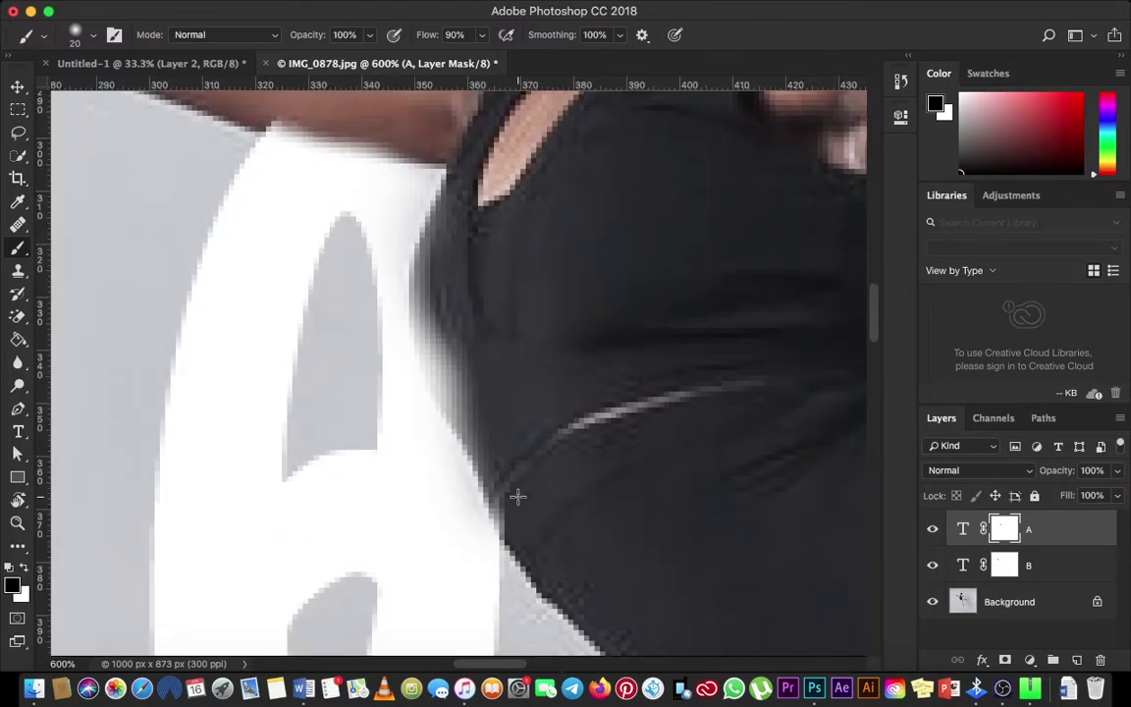
pyautogui.moveTo(517, 498)
pyautogui.mouseDown()
pyautogui.moveTo(450, 336)
pyautogui.moveTo(457, 367)
pyautogui.moveTo(443, 358)
pyautogui.moveTo(433, 318)
pyautogui.moveTo(442, 273)
pyautogui.moveTo(461, 289)
pyautogui.moveTo(559, 489)
pyautogui.mouseUp()
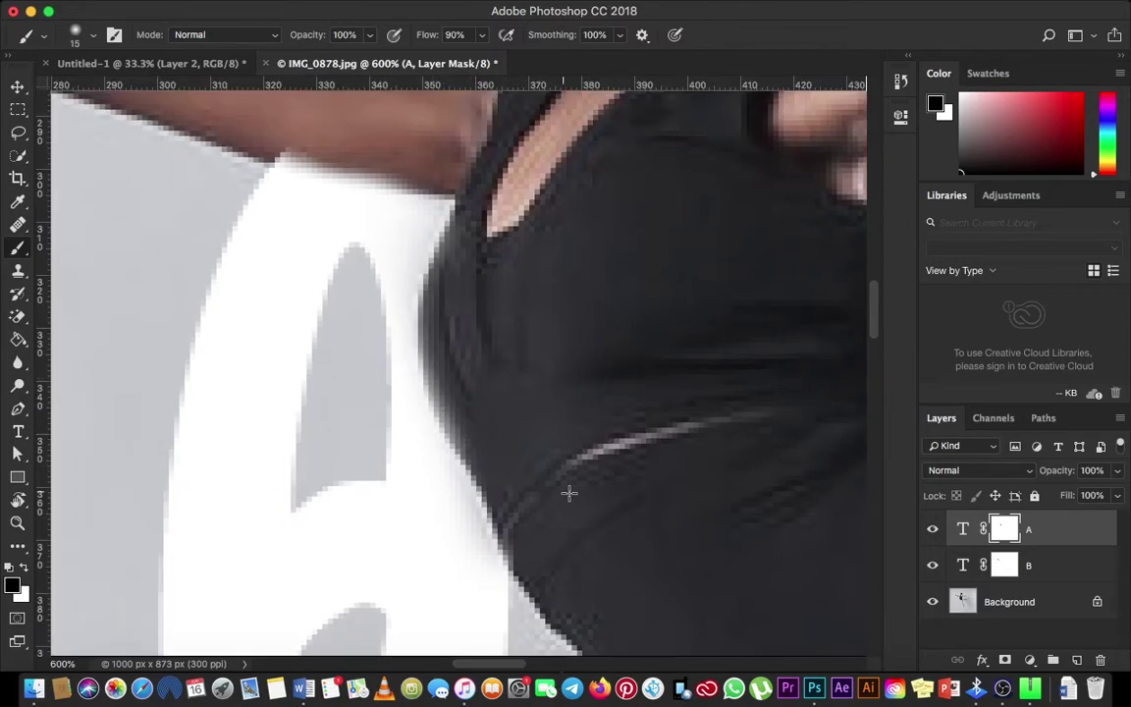
pyautogui.moveTo(493, 233); pyautogui.dragTo(644, 450)
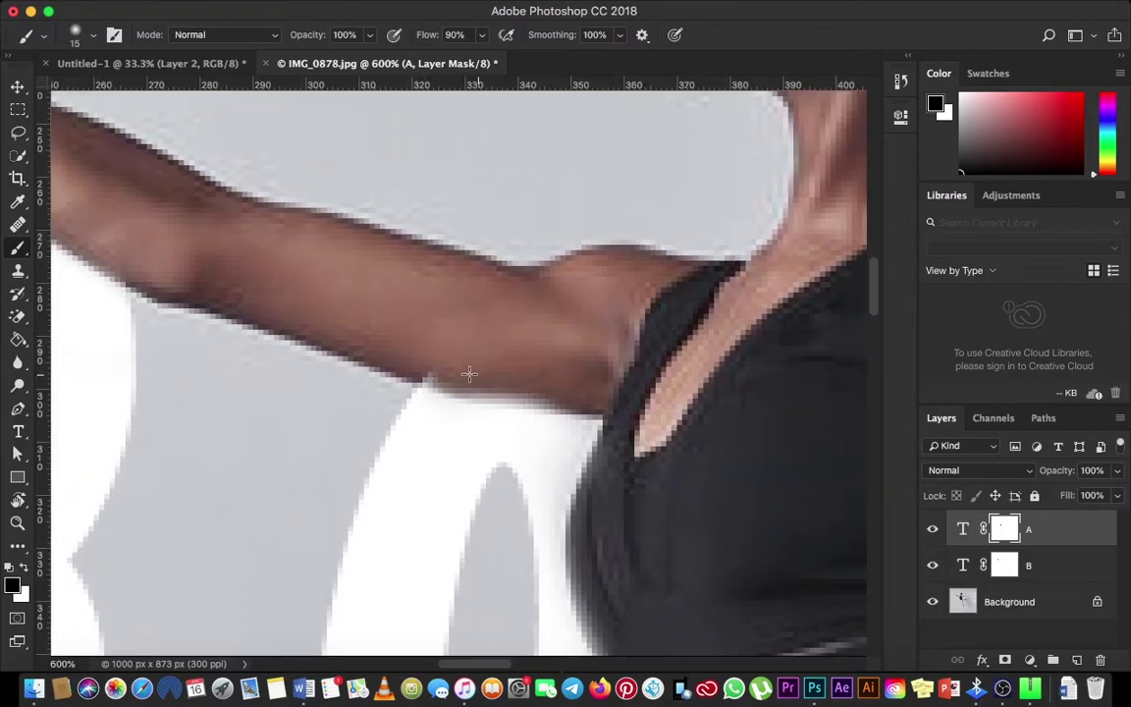
pyautogui.moveTo(542, 371); pyautogui.dragTo(467, 356)
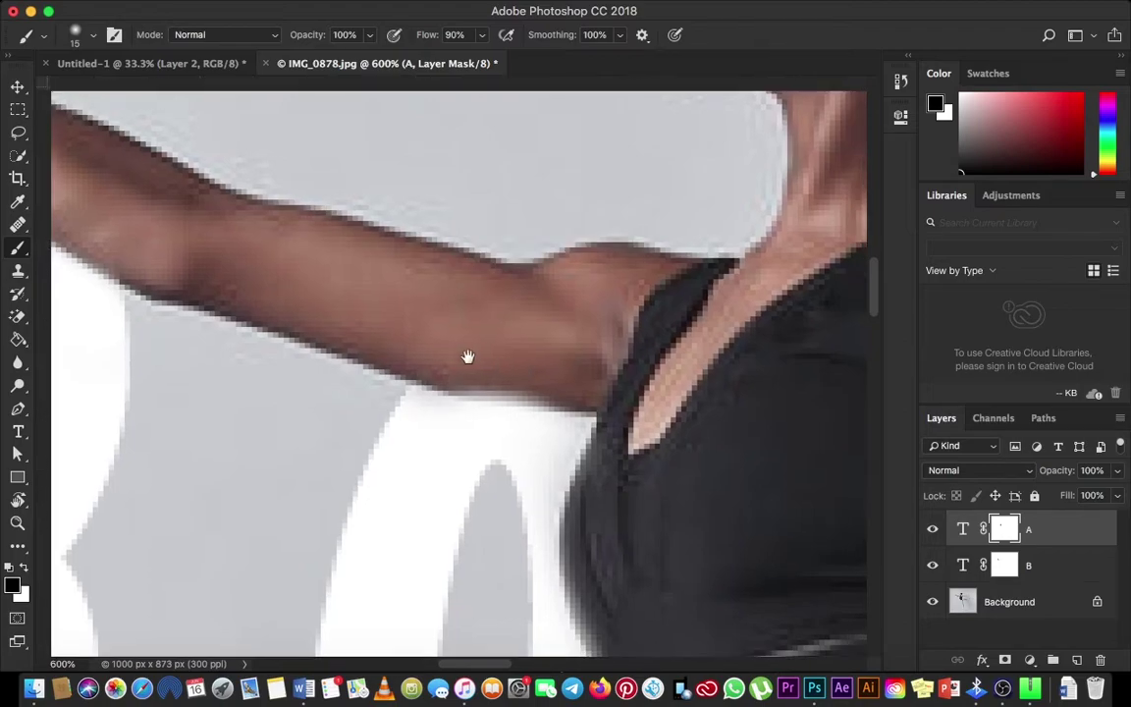
# - Review how the masked B and A sit against the dancer in the wider image
pyautogui.press('x')
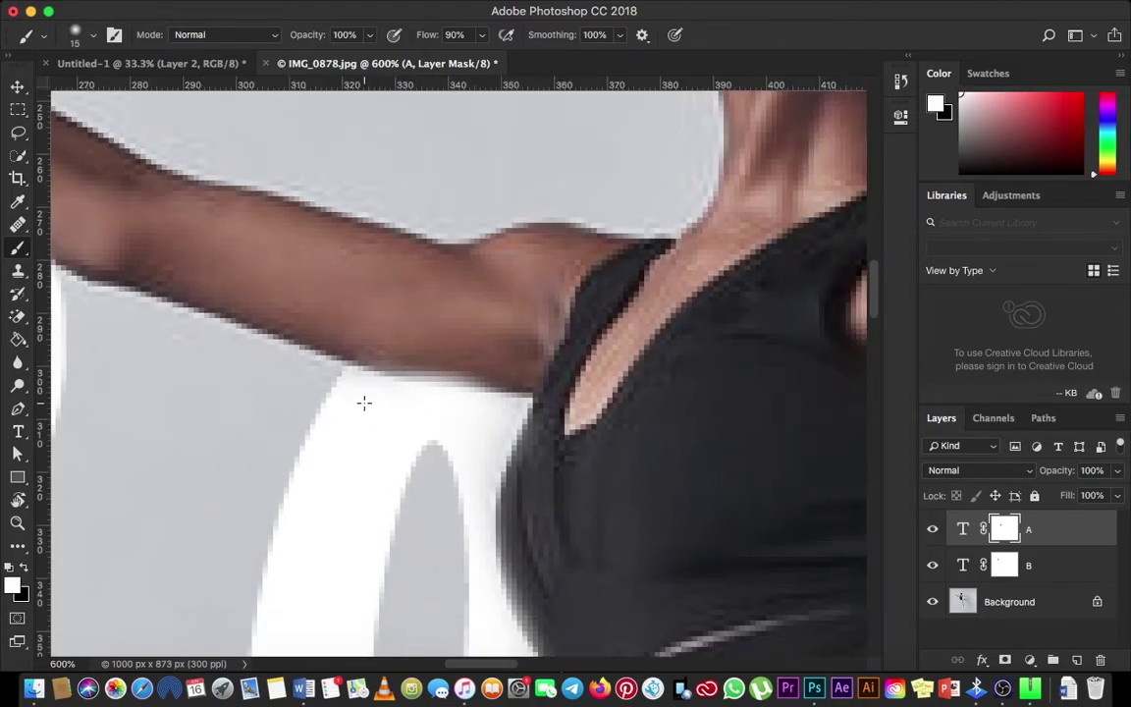
pyautogui.press('x')
pyautogui.press('super+minus')
pyautogui.press('super+minus')
pyautogui.press('super+minus')
pyautogui.press('super+minus')
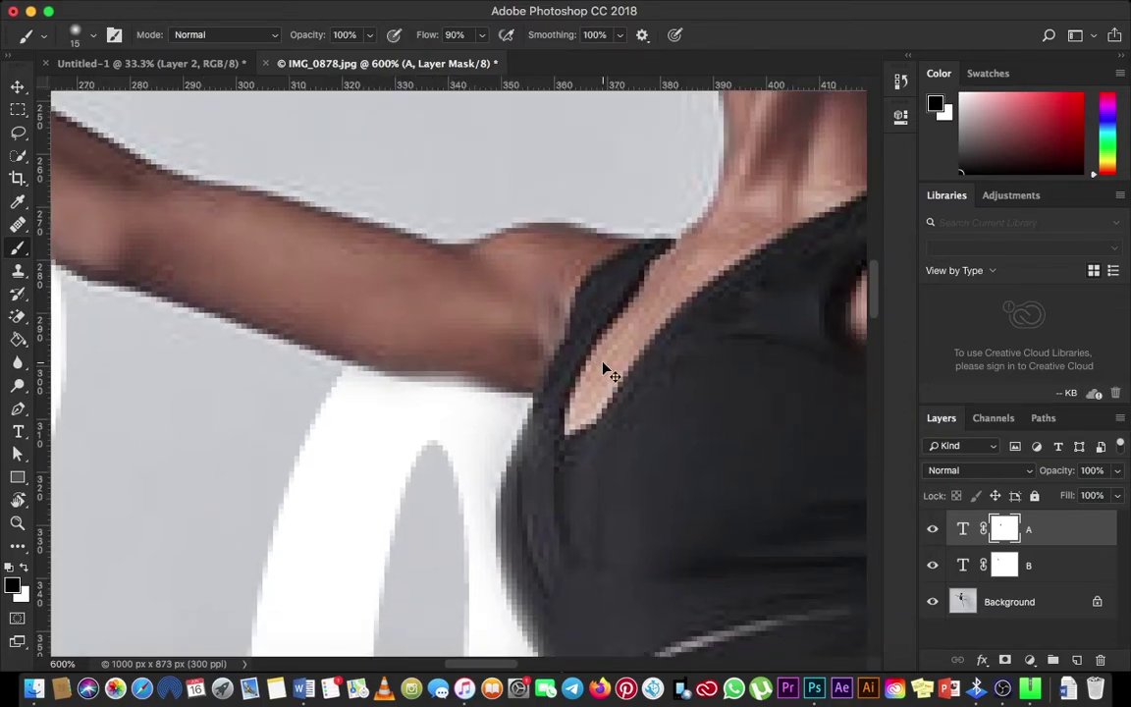
pyautogui.press('super+minus')
pyautogui.press('super+minus')
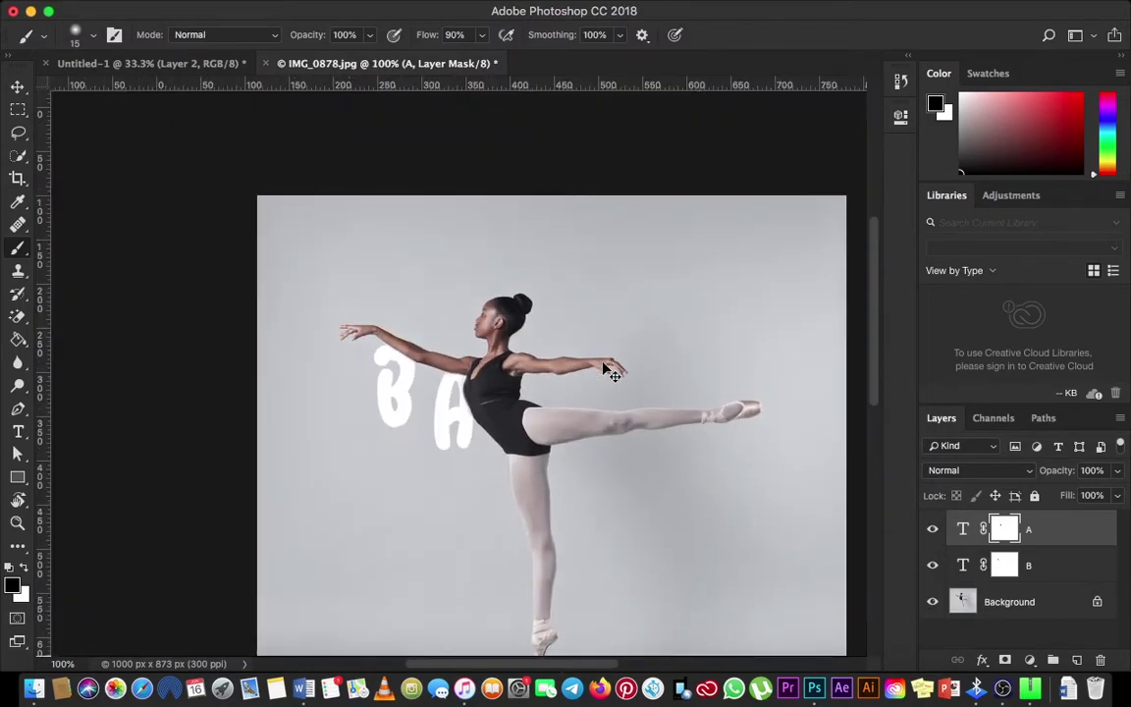
# - Refine the A layer's mask along the waist with the 15 px brush, alternating black to hide overlap and white to restore the letter
pyautogui.press('z')
pyautogui.click(369, 332)
pyautogui.click(369, 330)
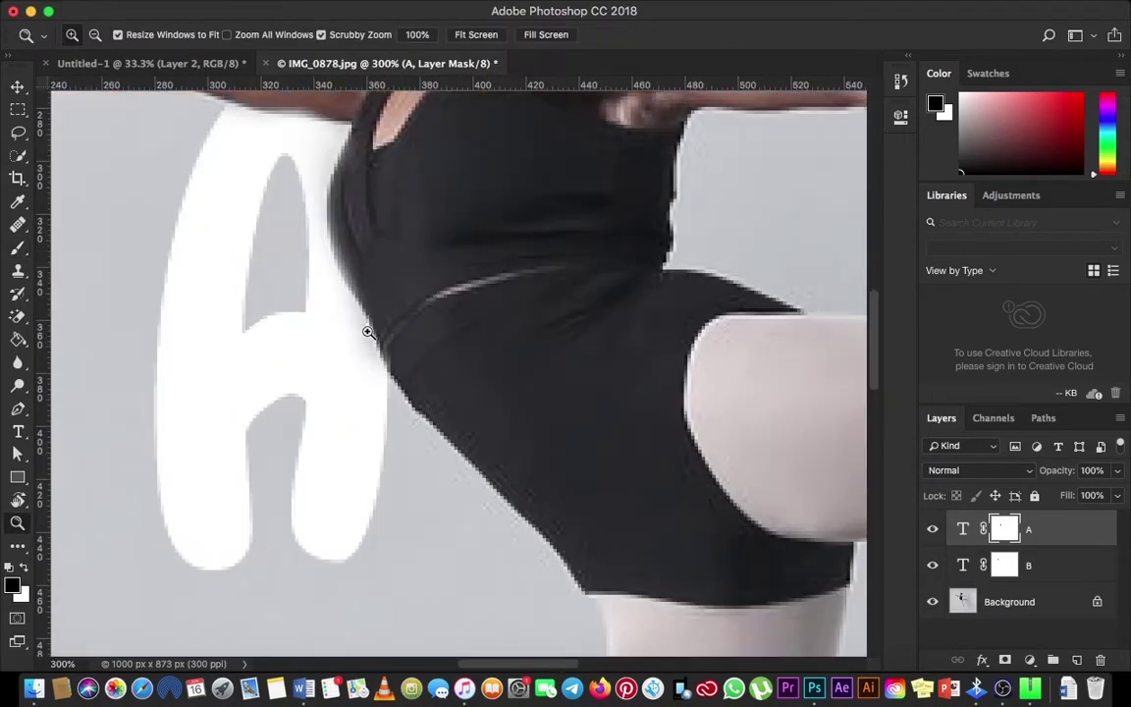
pyautogui.click(444, 368)
pyautogui.click(444, 373)
pyautogui.click(426, 379)
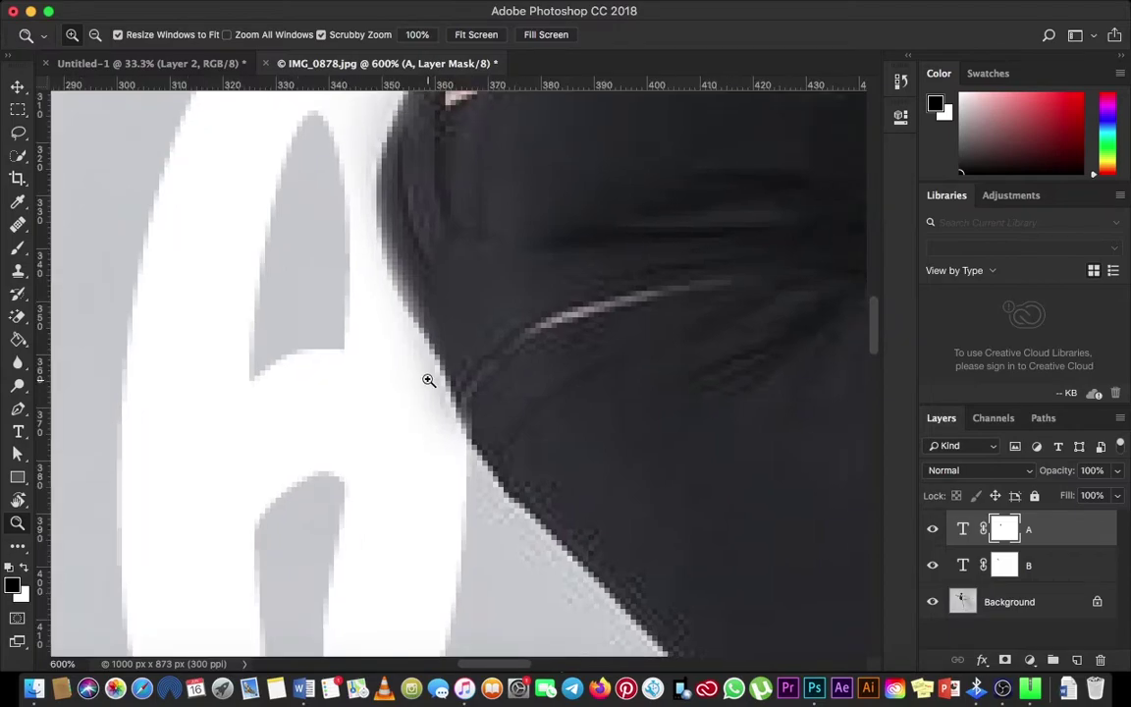
pyautogui.press('b')
pyautogui.press('x')
pyautogui.press('x')
pyautogui.click(429, 401)
pyautogui.press('x')
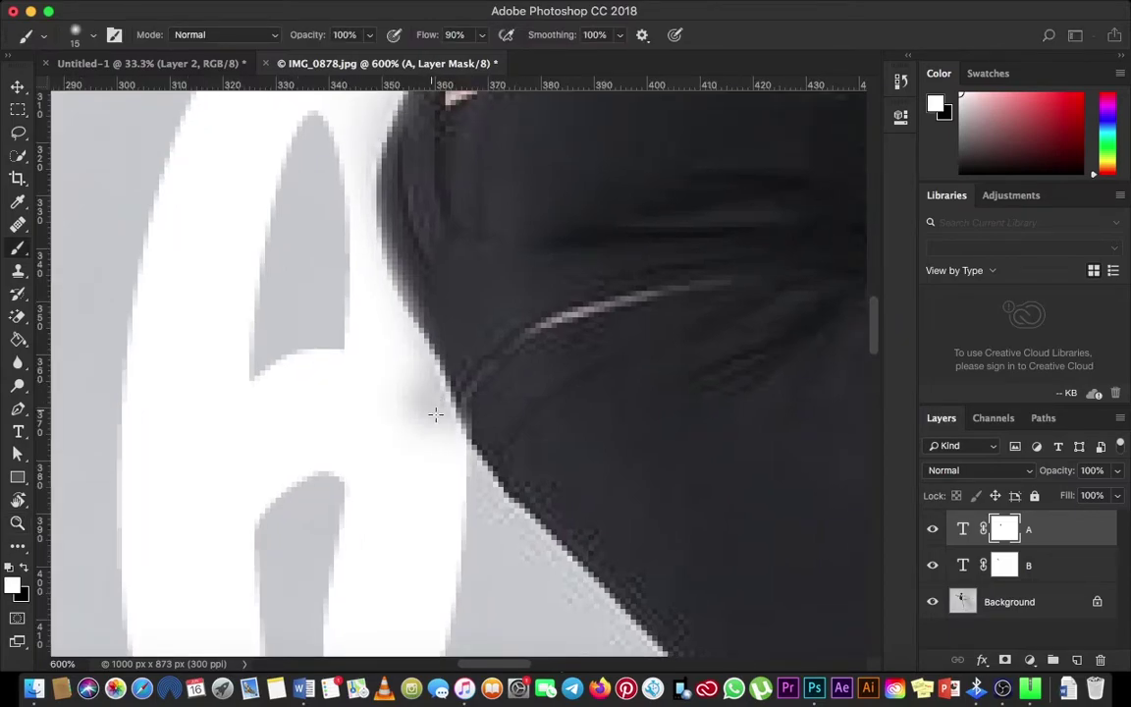
pyautogui.press('x')
pyautogui.click(412, 402)
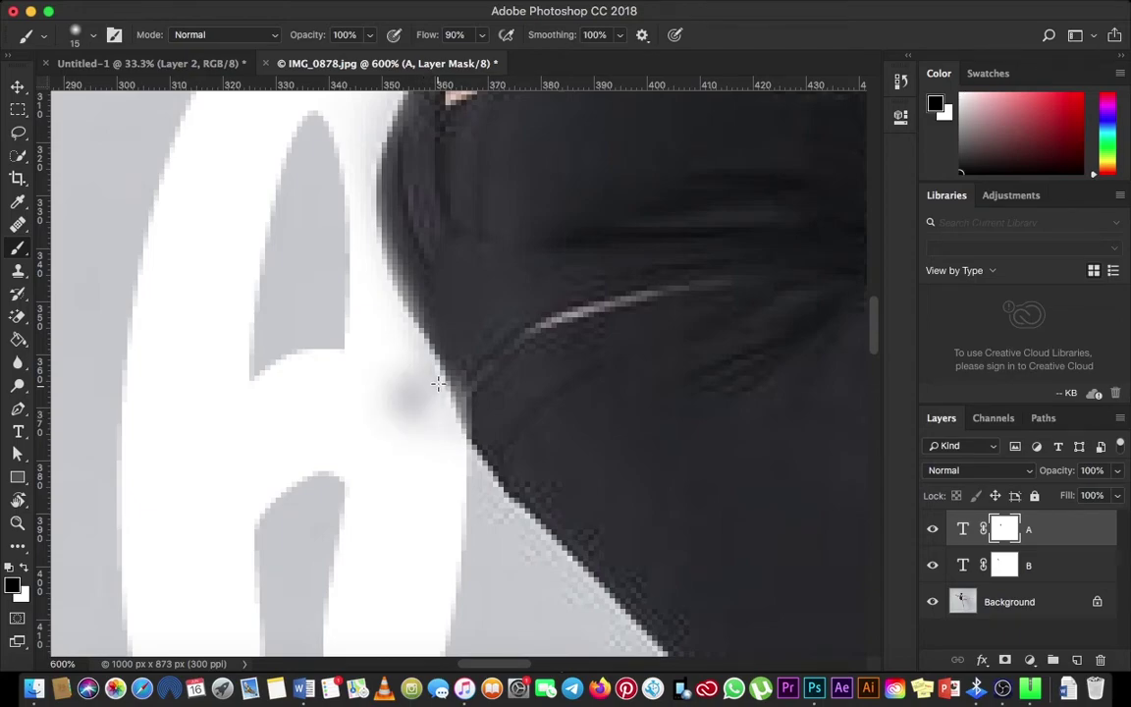
pyautogui.press('x')
pyautogui.click(457, 338)
pyautogui.press('x')
pyautogui.moveTo(468, 353); pyautogui.dragTo(434, 290)
pyautogui.press('x')
pyautogui.moveTo(379, 429)
pyautogui.mouseDown()
pyautogui.moveTo(400, 368)
pyautogui.moveTo(418, 389)
pyautogui.moveTo(423, 432)
pyautogui.moveTo(398, 479)
pyautogui.mouseUp()
pyautogui.press('x')
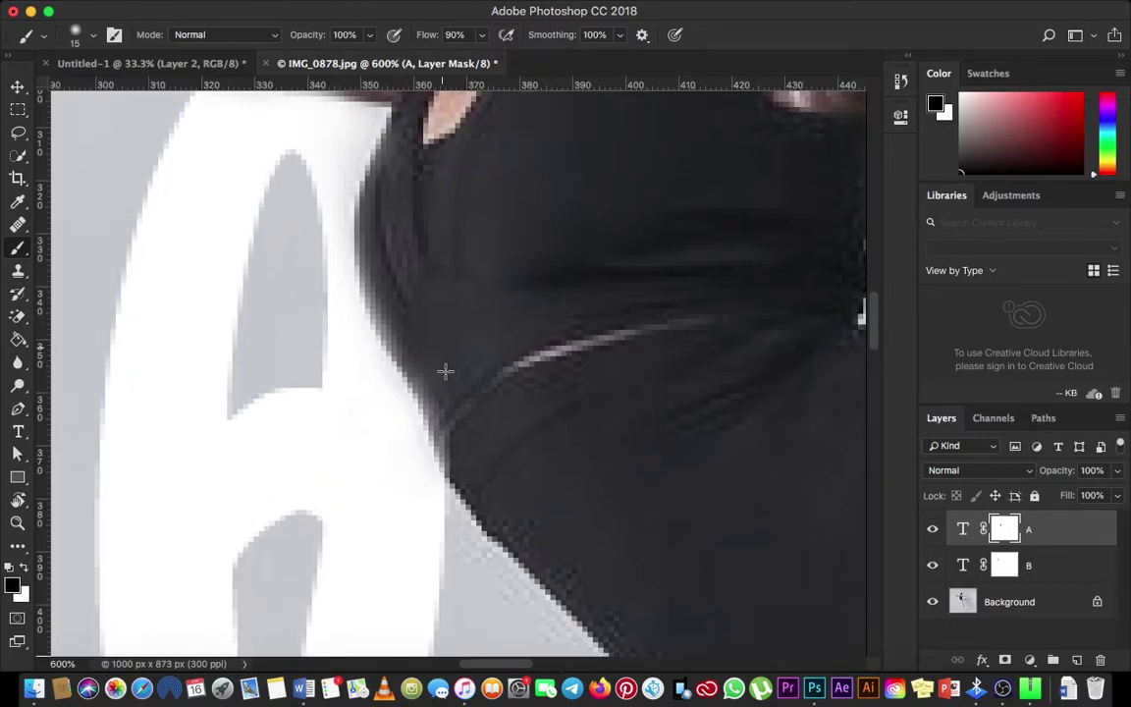
pyautogui.scroll(-10, 466, 424)
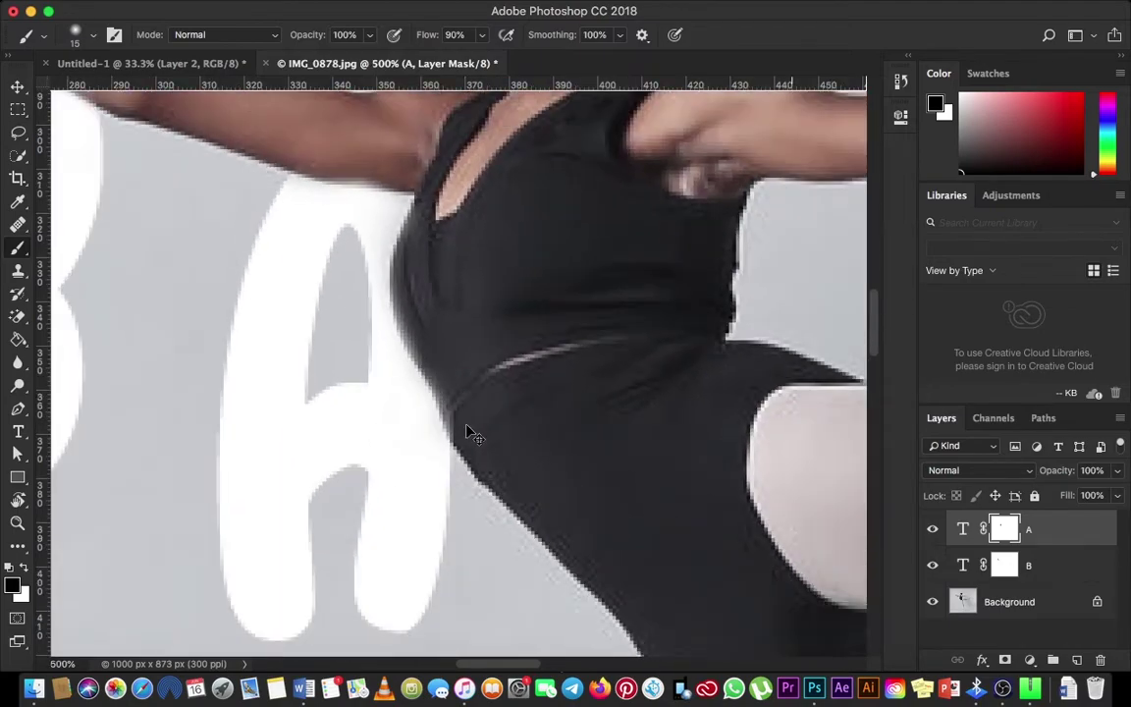
pyautogui.scroll(-3, 471, 435)
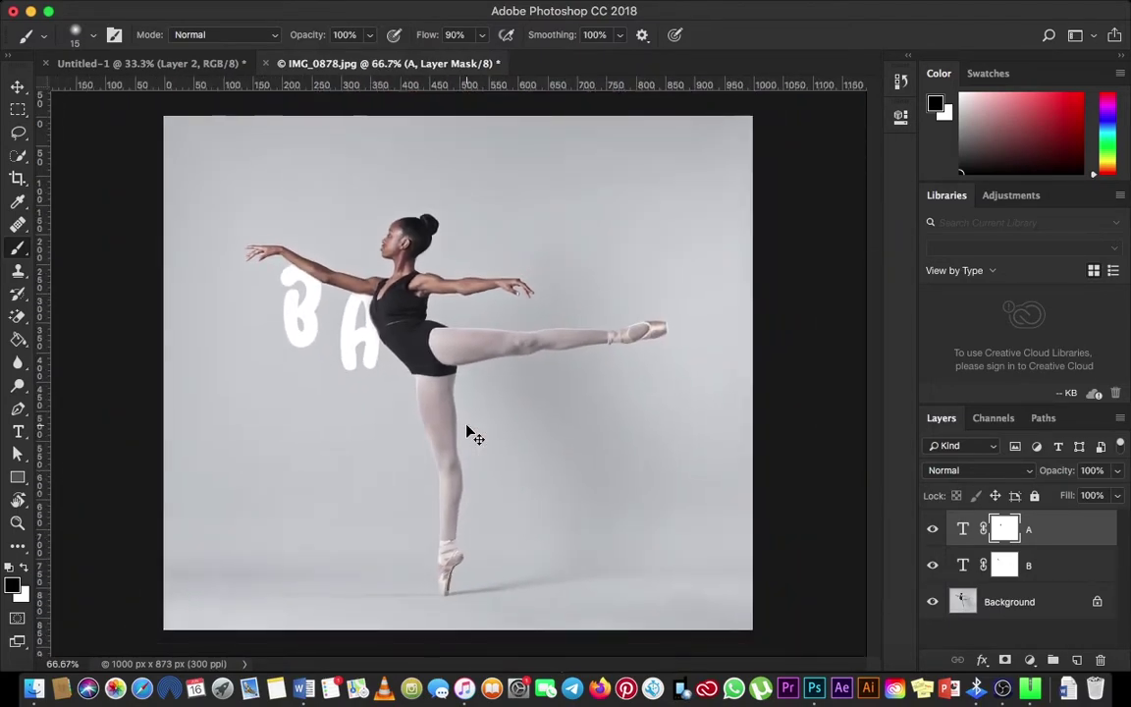
# - Add a white letter L in Blugie Regular, 50 pt, on a new text layer over the dancer's hip
pyautogui.press('t')
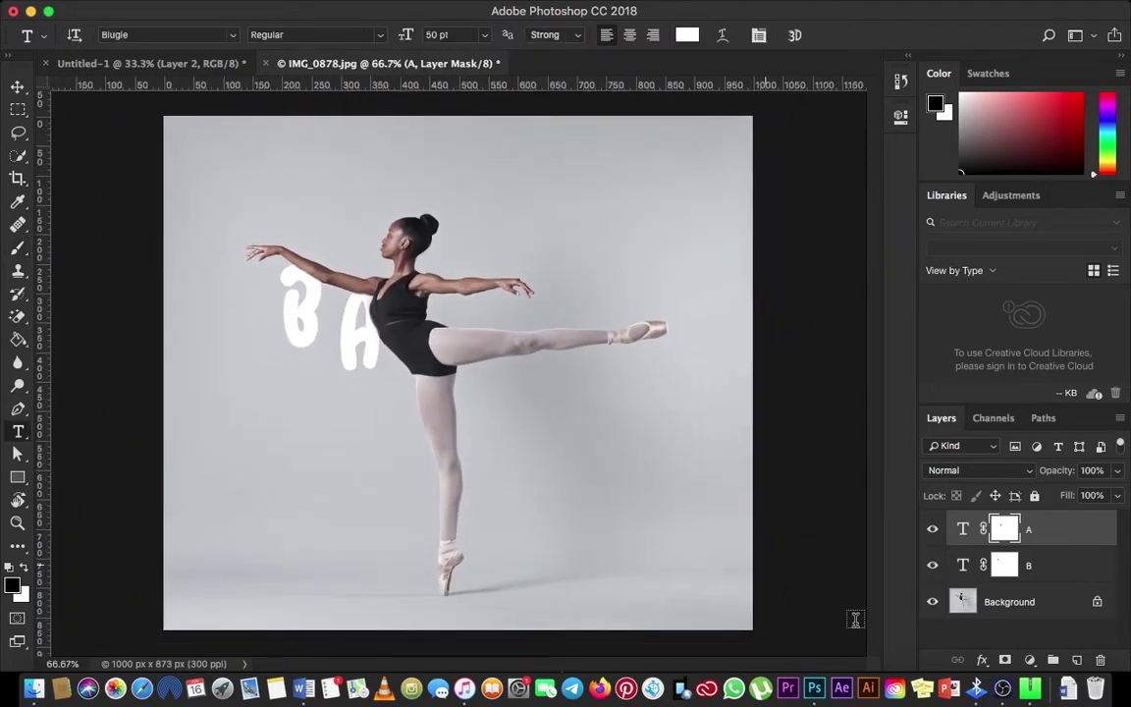
pyautogui.click(1075, 660)
pyautogui.click(403, 385)
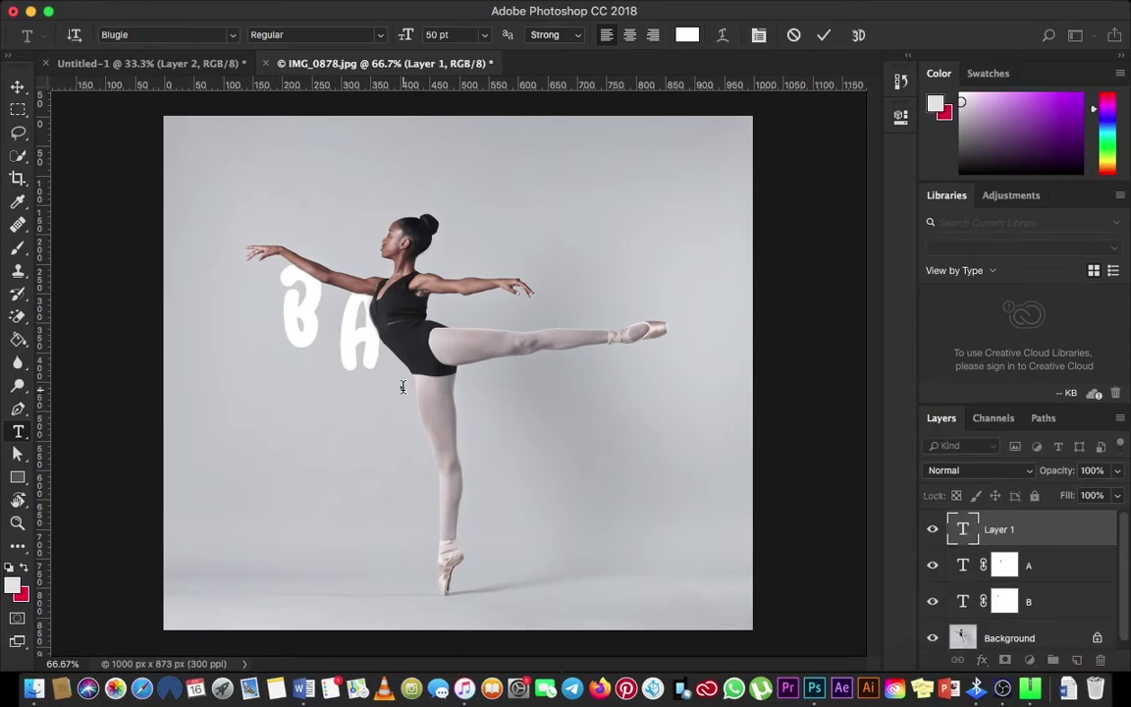
pyautogui.write('L')
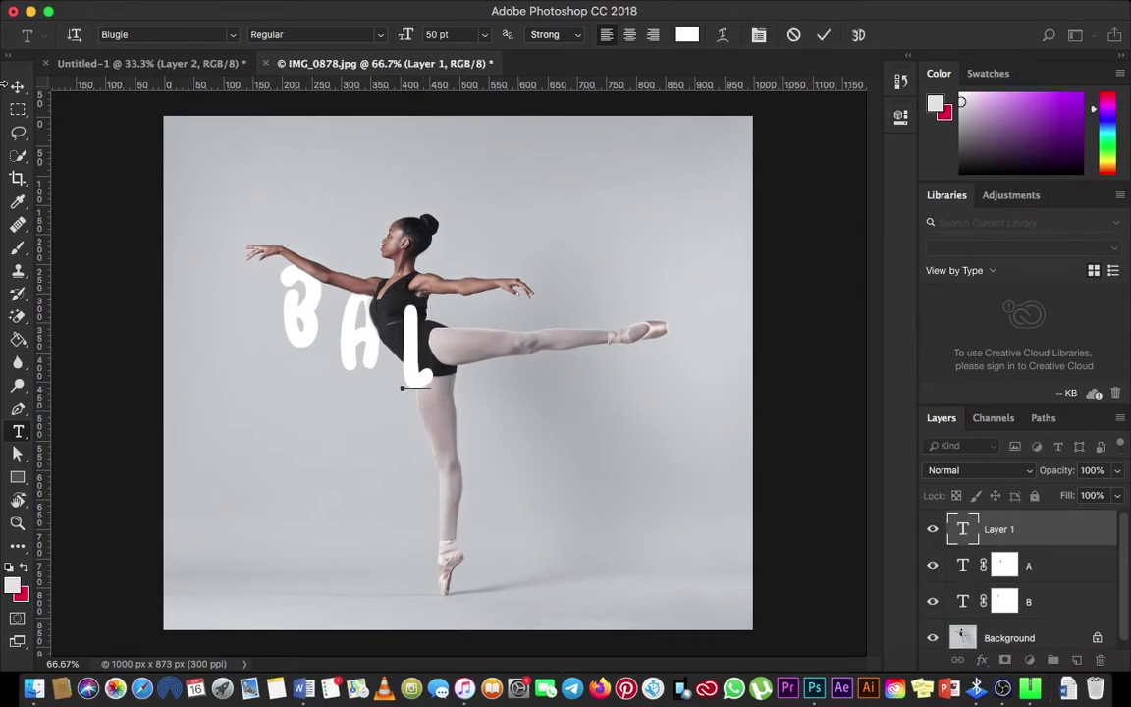
pyautogui.click(16, 87)
# - Shift the L slightly down over the hip and duplicate it, placing the copy across the underside of the raised thigh
pyautogui.press('z')
pyautogui.click(427, 329)
pyautogui.moveTo(408, 337); pyautogui.dragTo(520, 392)
pyautogui.press('v')
pyautogui.hotkey('ctrl', 'r')
pyautogui.hotkey('ctrl', 'r')
pyautogui.press('z')
pyautogui.click(521, 376)
pyautogui.click(523, 377)
pyautogui.press('v')
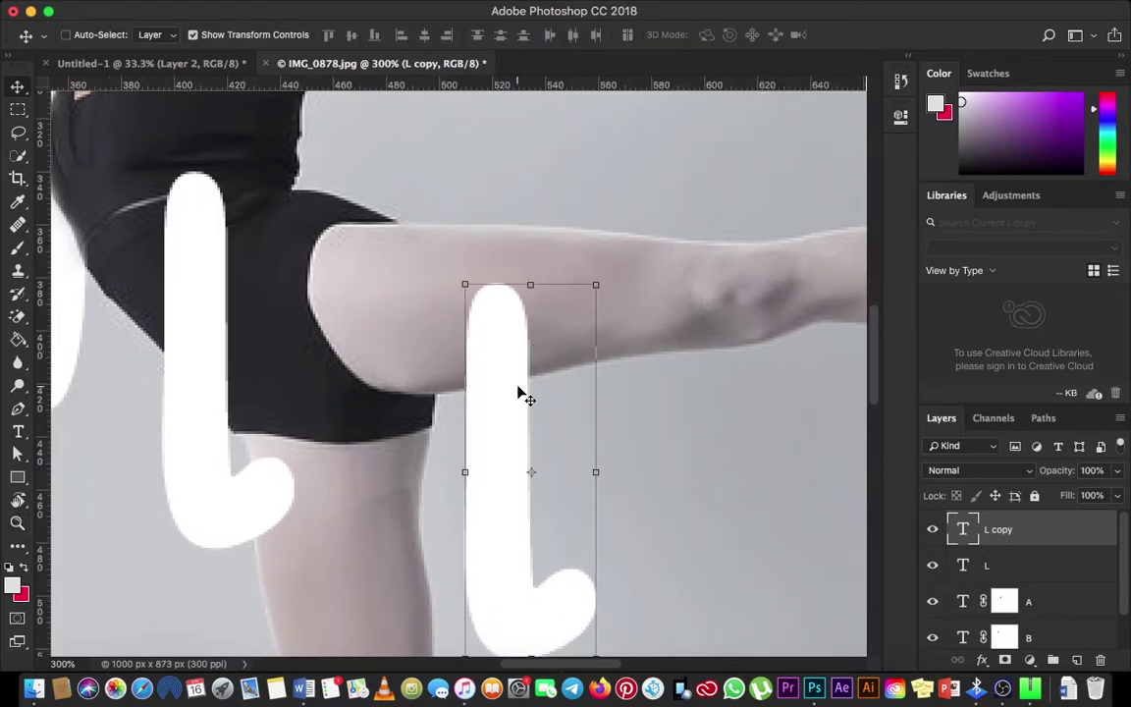
# - Add a layer mask to the second L and paint black with the 15 px brush to hide its top over the raised thigh
pyautogui.press('super+minus')
pyautogui.scroll(-2, 527, 371)
pyautogui.click(1006, 659)
pyautogui.press('b')
pyautogui.press('d')
pyautogui.press('x')
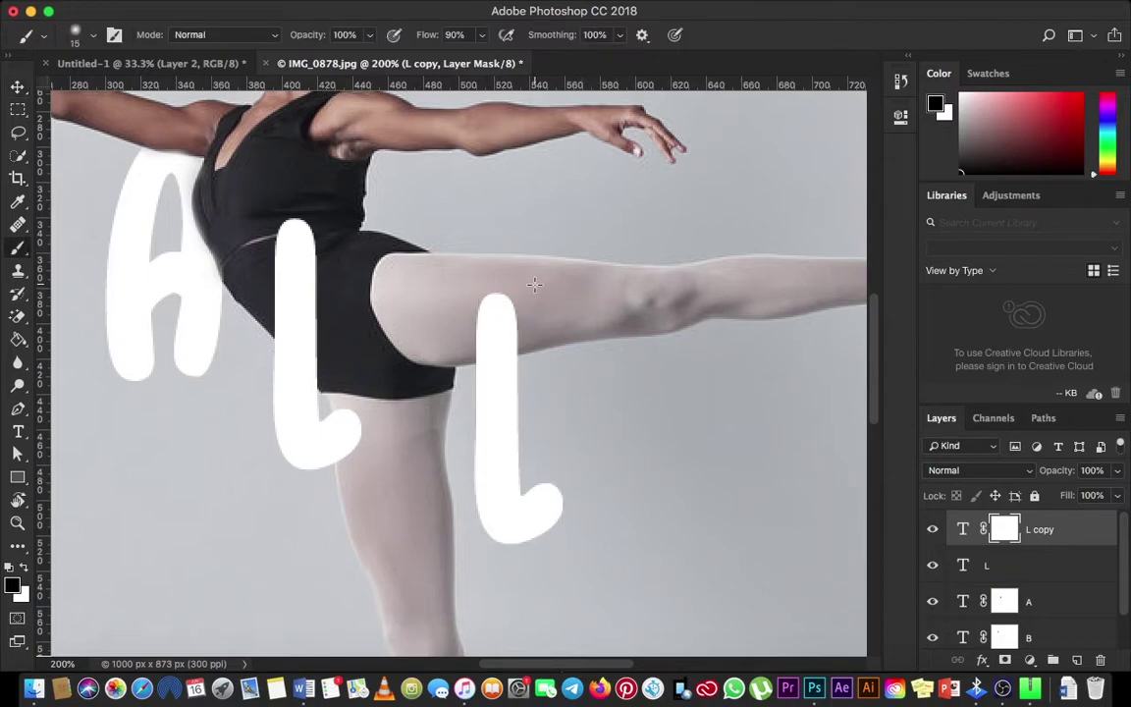
pyautogui.moveTo(471, 304)
pyautogui.mouseDown()
pyautogui.moveTo(514, 304)
pyautogui.moveTo(496, 309)
pyautogui.moveTo(510, 314)
pyautogui.moveTo(493, 332)
pyautogui.moveTo(456, 339)
pyautogui.moveTo(491, 331)
pyautogui.moveTo(463, 316)
pyautogui.moveTo(480, 296)
pyautogui.moveTo(490, 293)
pyautogui.moveTo(494, 312)
pyautogui.moveTo(478, 327)
pyautogui.moveTo(506, 328)
pyautogui.moveTo(447, 328)
pyautogui.moveTo(514, 310)
pyautogui.moveTo(438, 331)
pyautogui.moveTo(483, 322)
pyautogui.moveTo(487, 335)
pyautogui.moveTo(469, 340)
pyautogui.moveTo(545, 331)
pyautogui.mouseUp()
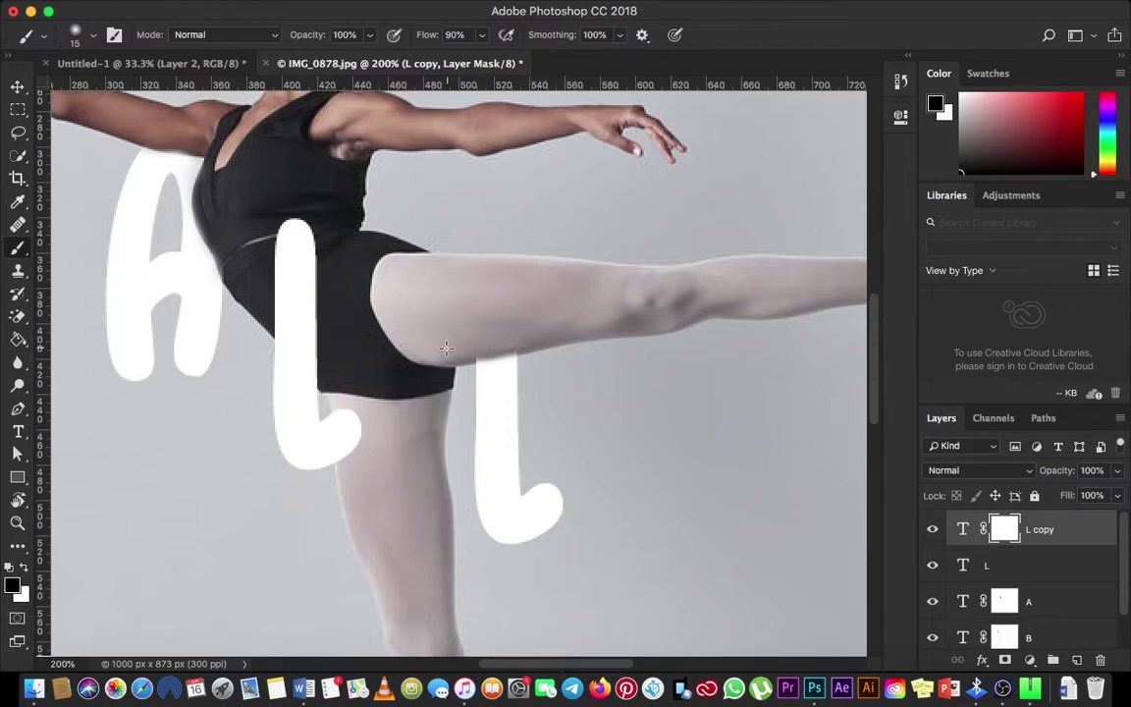
# - Refine the second L's masked edge along the underside of the thigh with an 8 px brush
pyautogui.press('z')
pyautogui.moveTo(498, 346); pyautogui.dragTo(496, 365)
pyautogui.press('b')
pyautogui.press('[')
pyautogui.moveTo(512, 385)
pyautogui.mouseDown()
pyautogui.moveTo(409, 396)
pyautogui.moveTo(514, 384)
pyautogui.mouseUp()
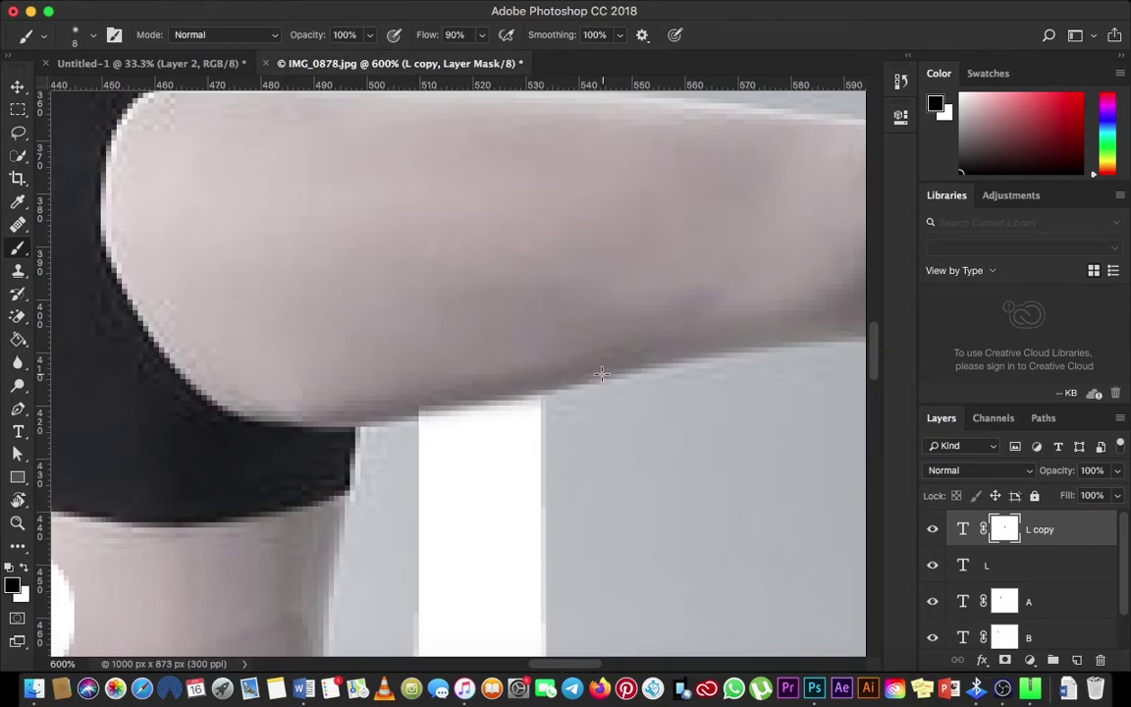
pyautogui.moveTo(432, 397); pyautogui.dragTo(358, 414)
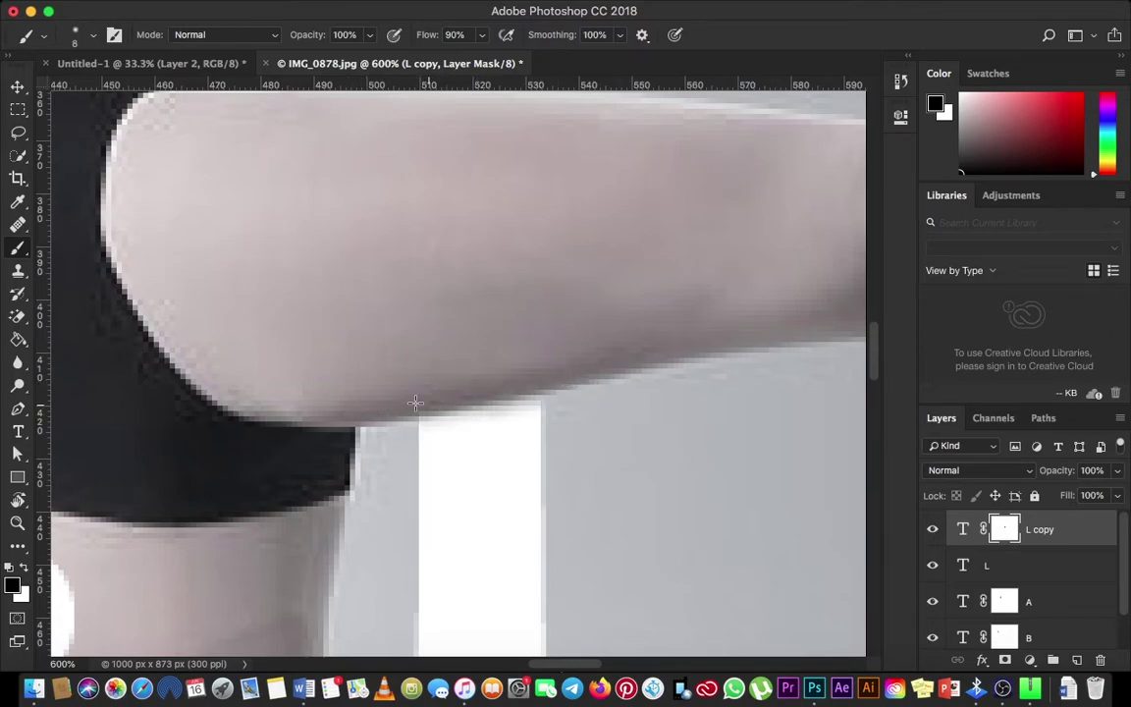
pyautogui.scroll(-5, 447, 393)
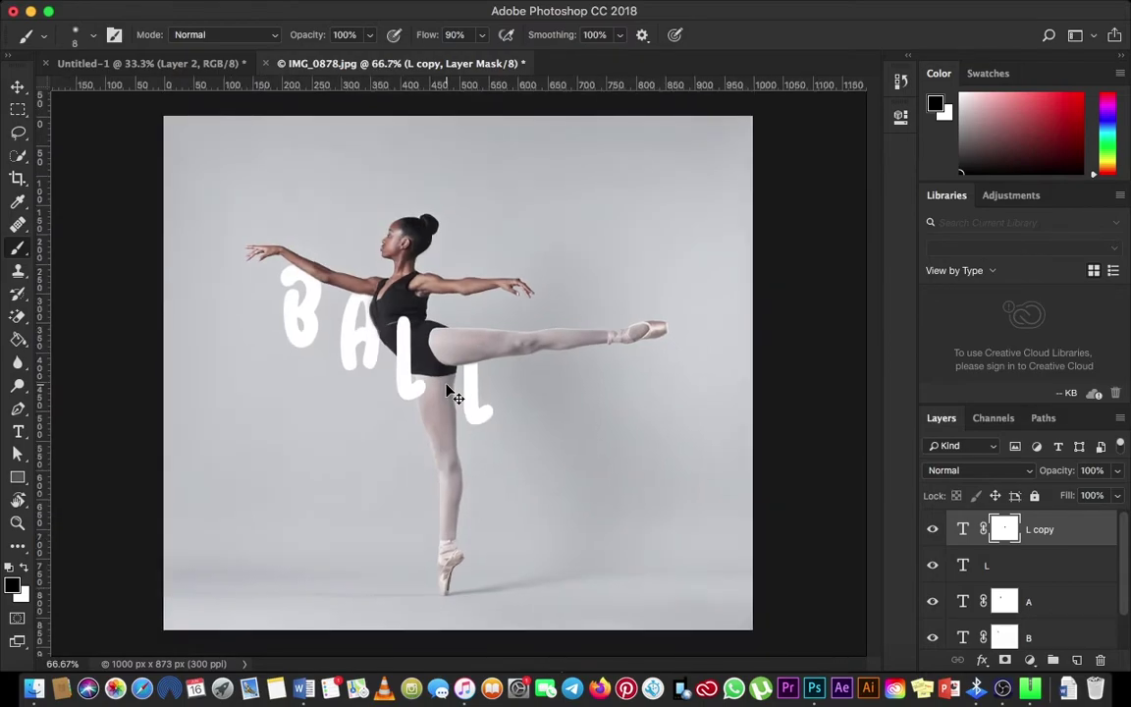
pyautogui.press('z')
pyautogui.moveTo(447, 385)
pyautogui.mouseDown()
pyautogui.moveTo(468, 364)
pyautogui.moveTo(432, 373)
pyautogui.mouseUp()
pyautogui.press('b')
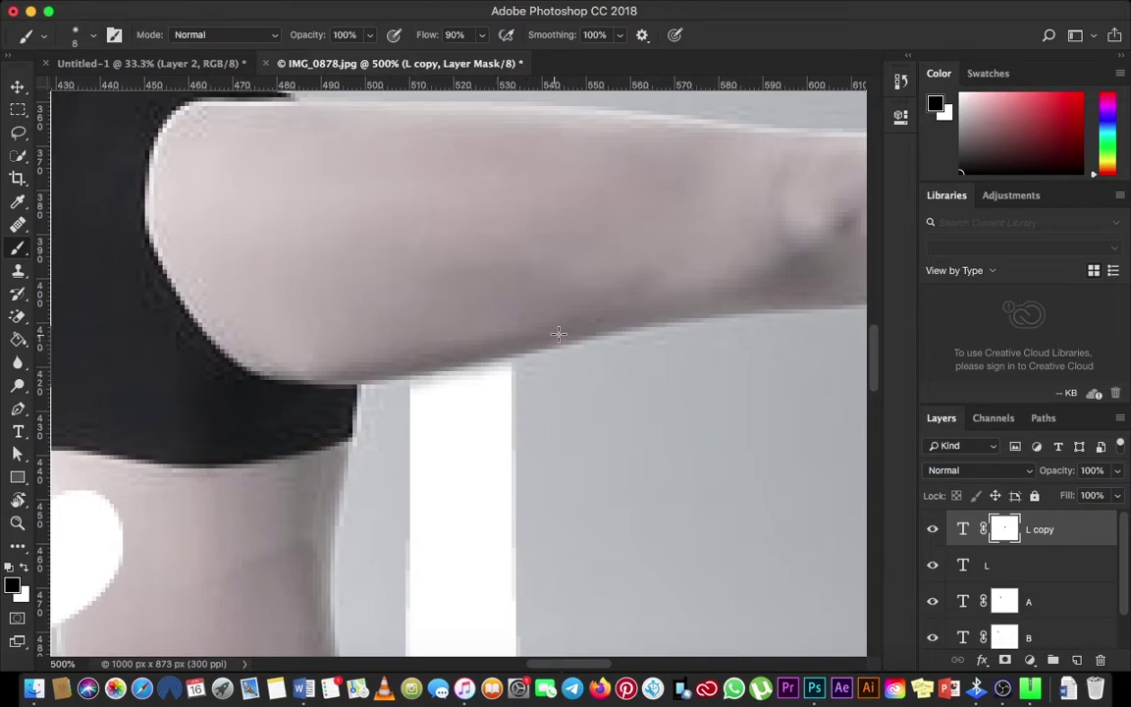
pyautogui.press('x')
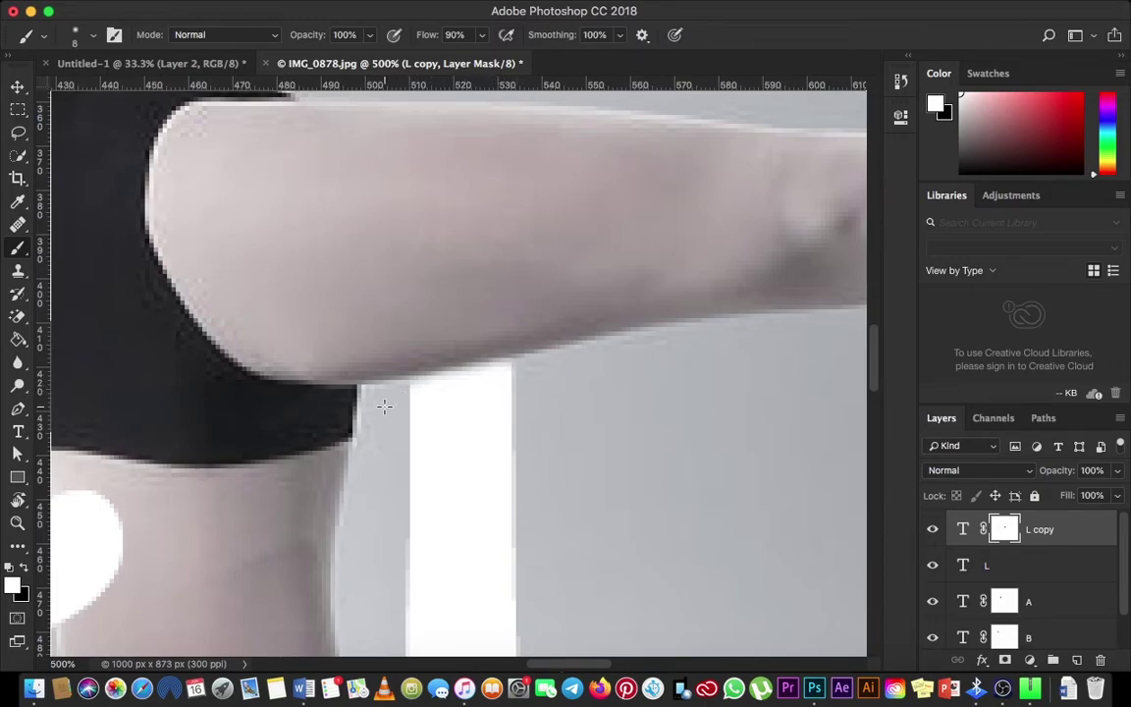
pyautogui.press('super+0')
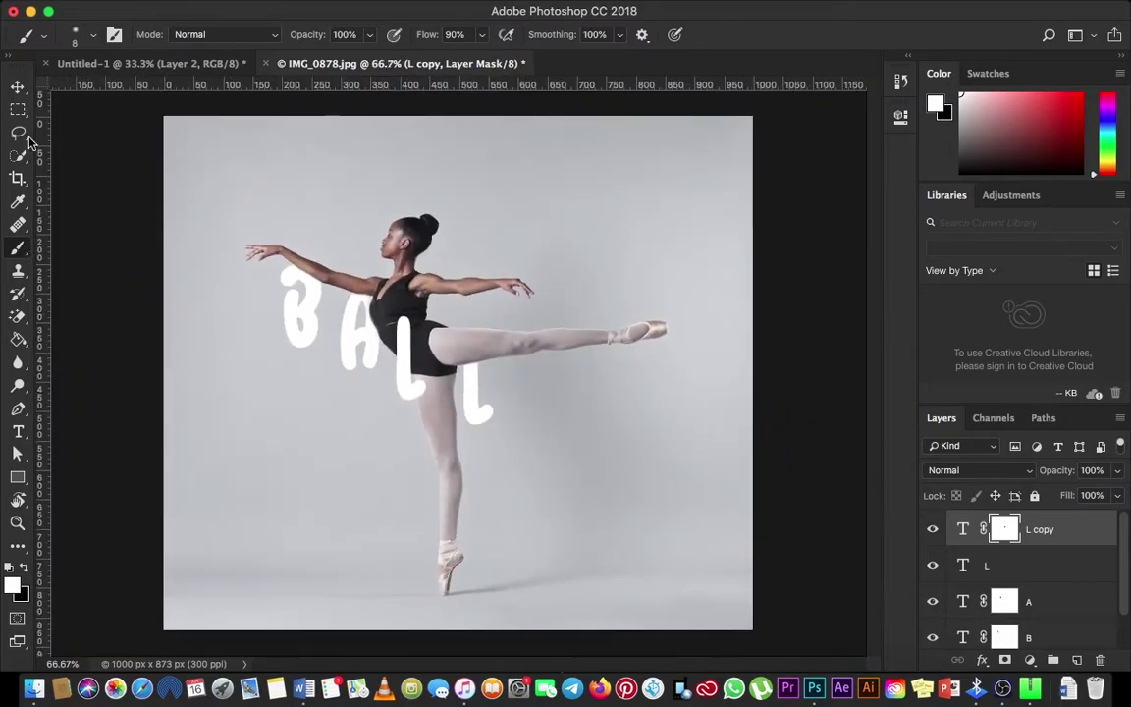
# - Add a white 50 pt letter E on a new text layer and move it down across the raised leg at the knee
pyautogui.click(19, 90)
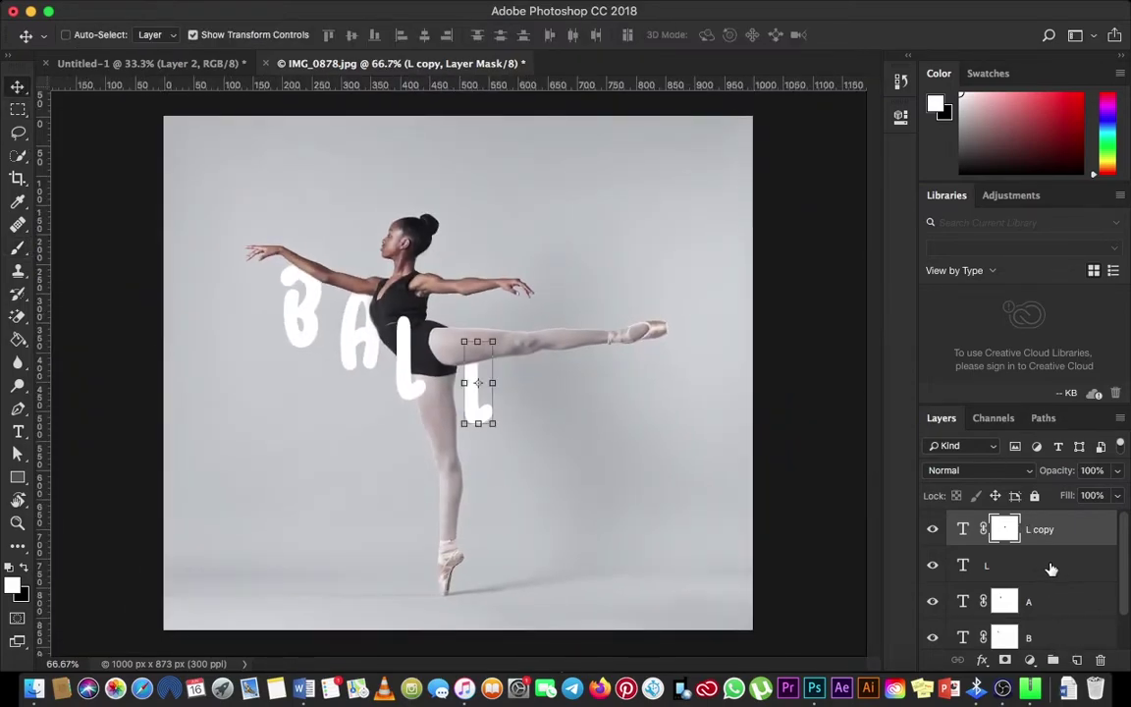
pyautogui.click(1077, 659)
pyautogui.press('t')
pyautogui.click(509, 283)
pyautogui.write('E')
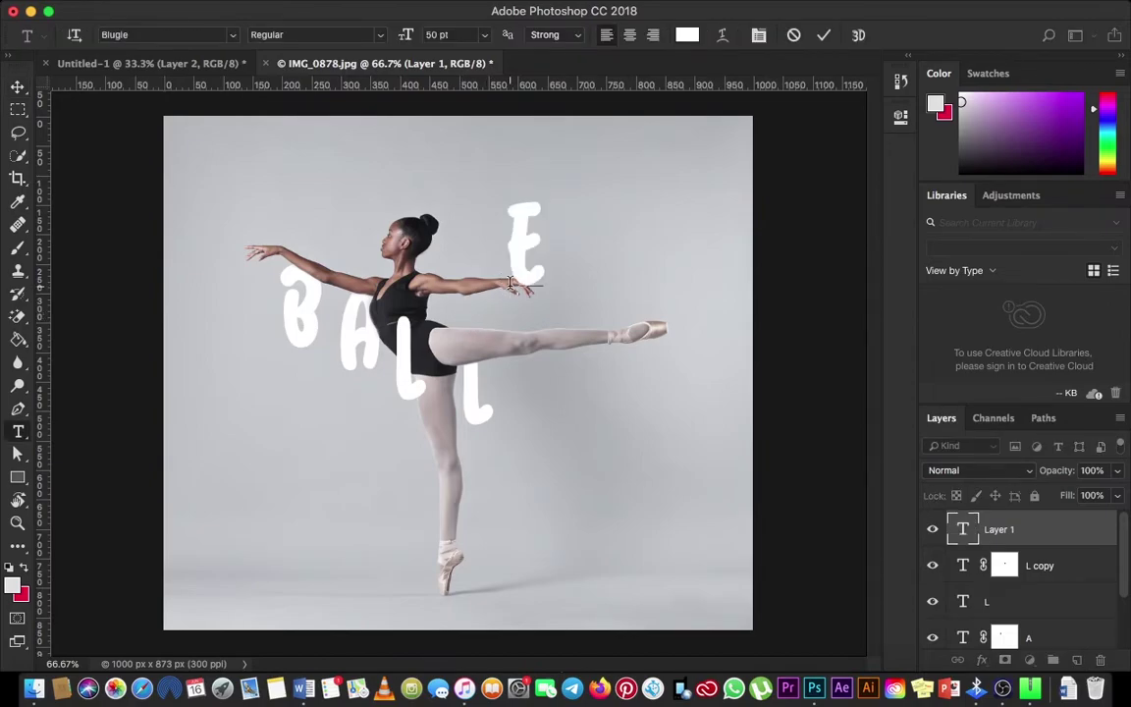
pyautogui.click(18, 87)
pyautogui.moveTo(531, 267); pyautogui.dragTo(528, 378)
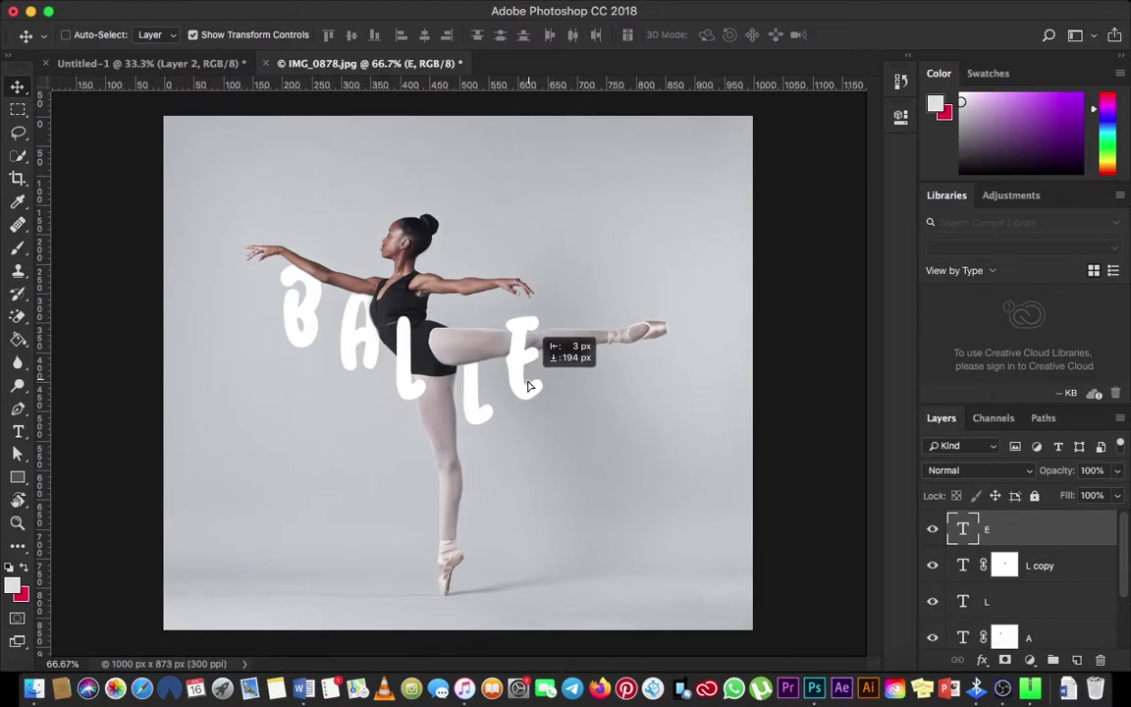
# - Lower the E so its top overlaps the knee's underside, and duplicate it level to the right beneath the lower leg
pyautogui.press('z')
pyautogui.click(522, 374)
pyautogui.click(512, 401)
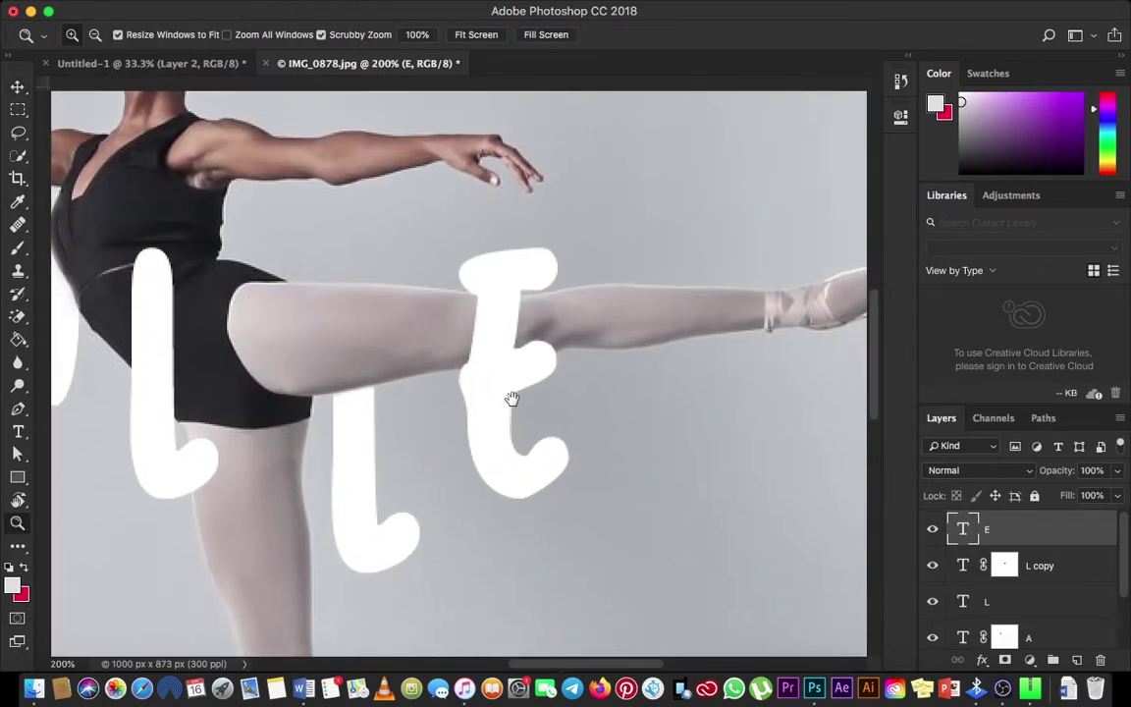
pyautogui.press('super+r')
pyautogui.press('v')
pyautogui.moveTo(519, 388); pyautogui.dragTo(591, 434)
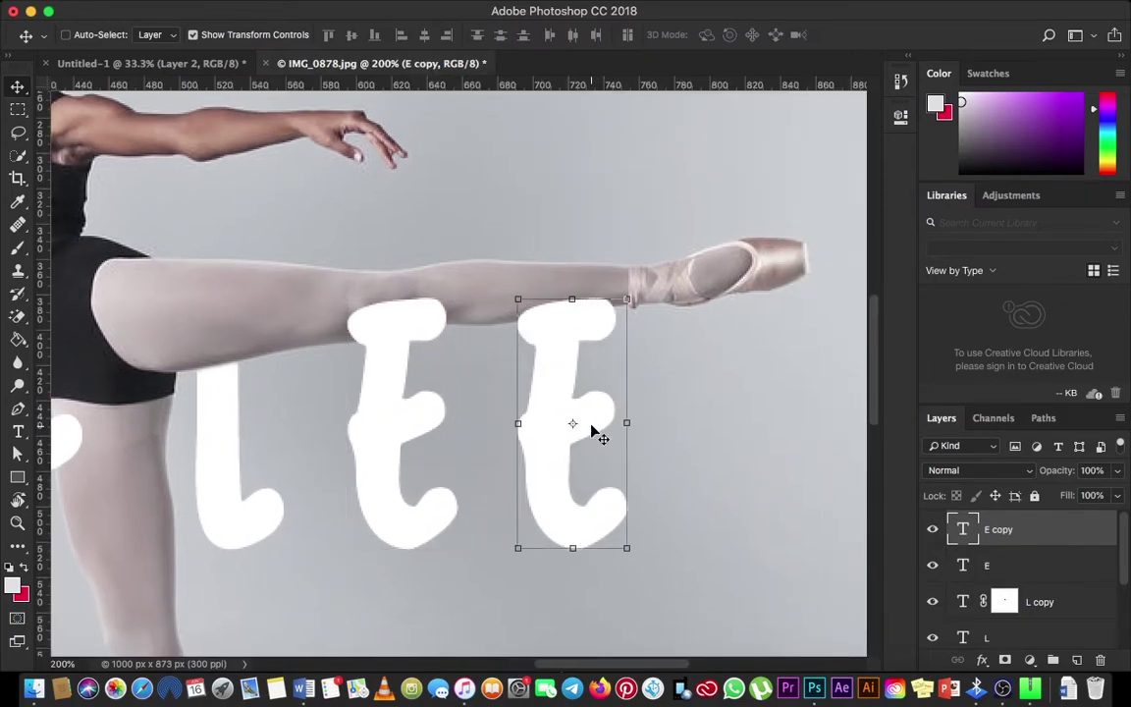
# - Change the copied E to a T and nudge it slightly down and right beneath the lower leg
pyautogui.press('t')
pyautogui.click(591, 422)
pyautogui.doubleClick(590, 422)
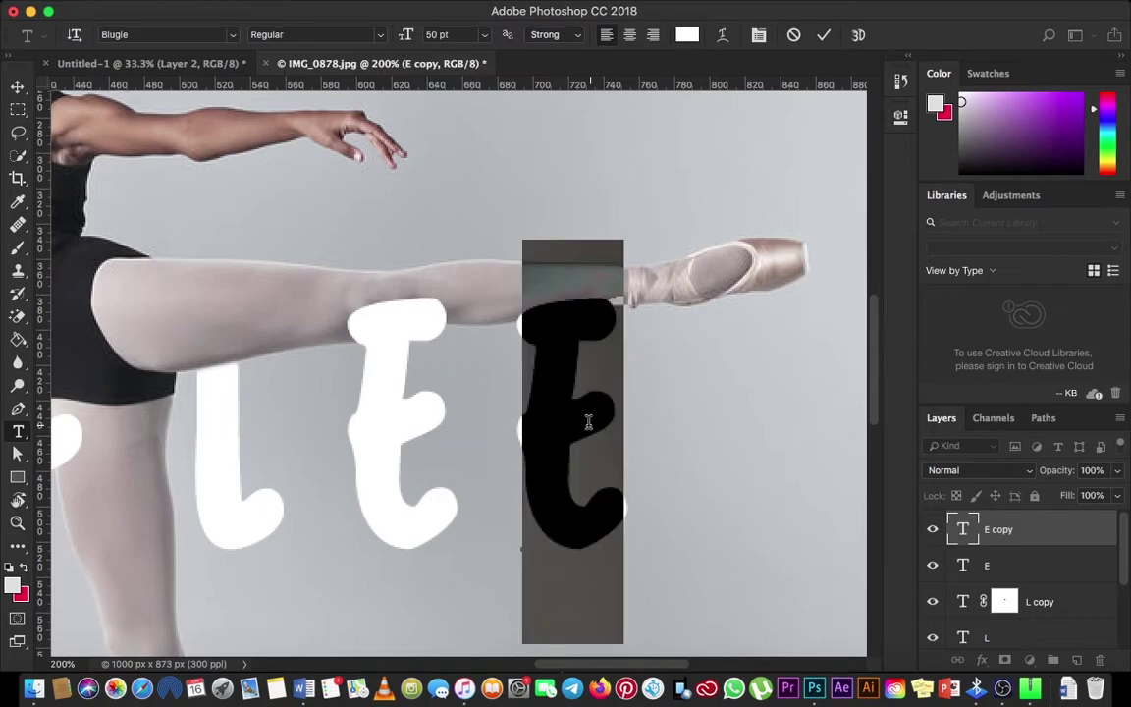
pyautogui.write('T')
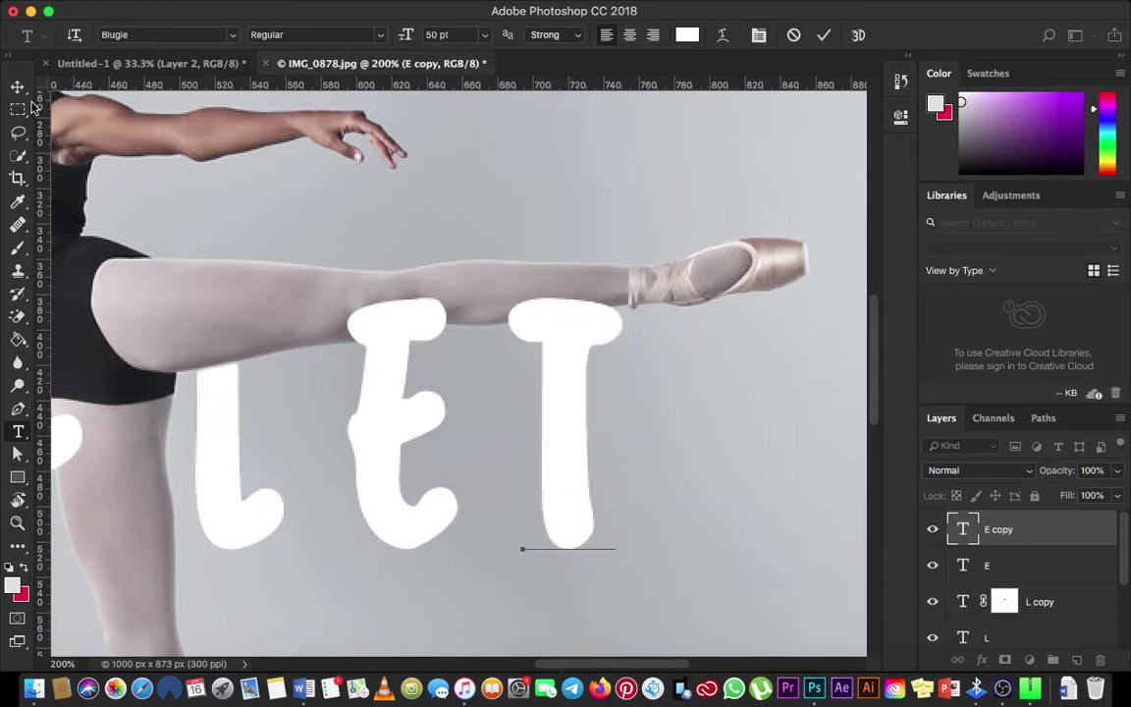
pyautogui.click(18, 88)
pyautogui.press('Down')
pyautogui.press('Left')
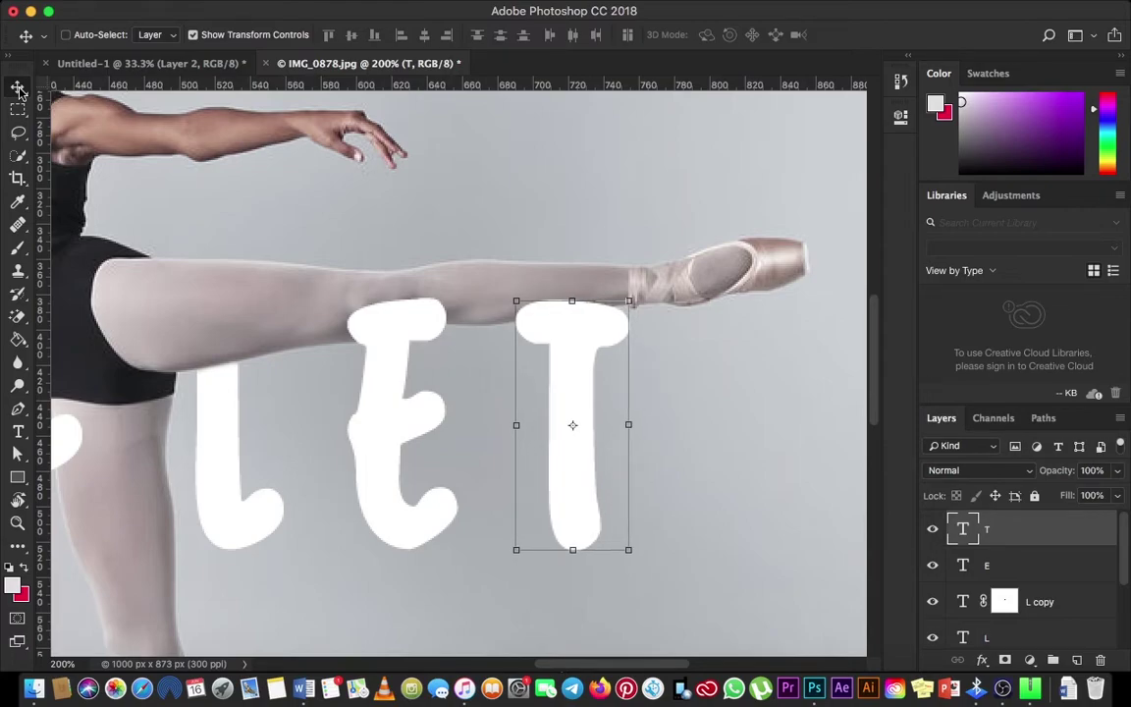
# - Add a layer mask to the T and paint black with the 8 px brush to hide its top over the lower leg
pyautogui.press('z')
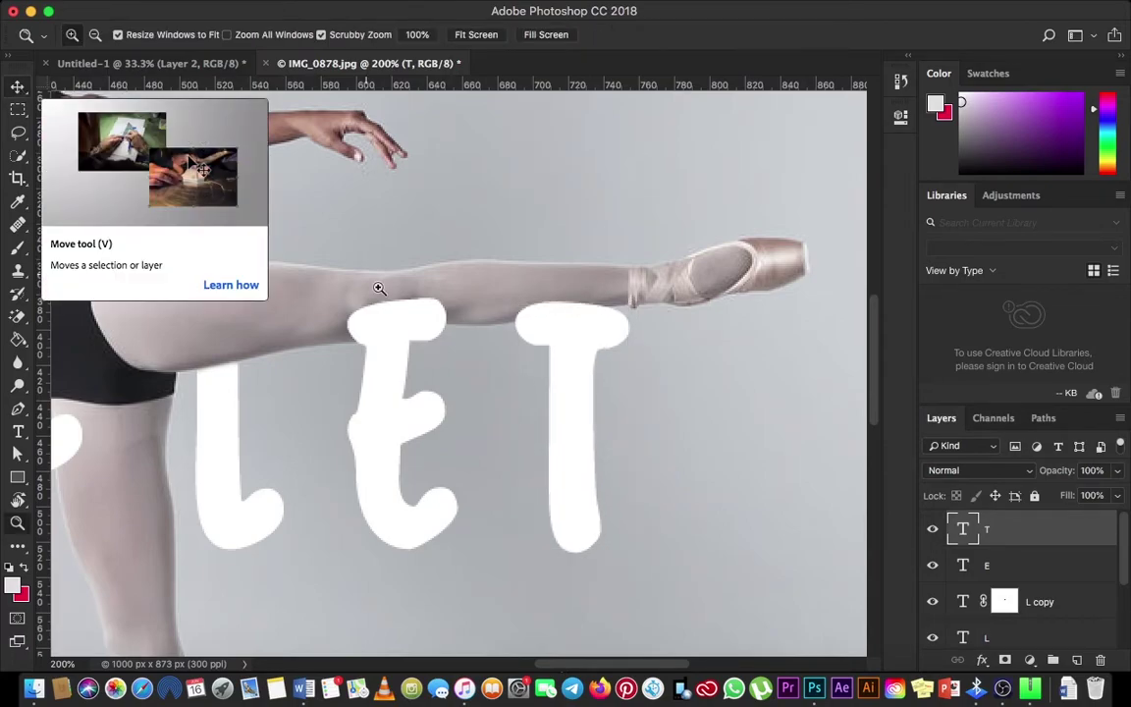
pyautogui.click(594, 345)
pyautogui.press('b')
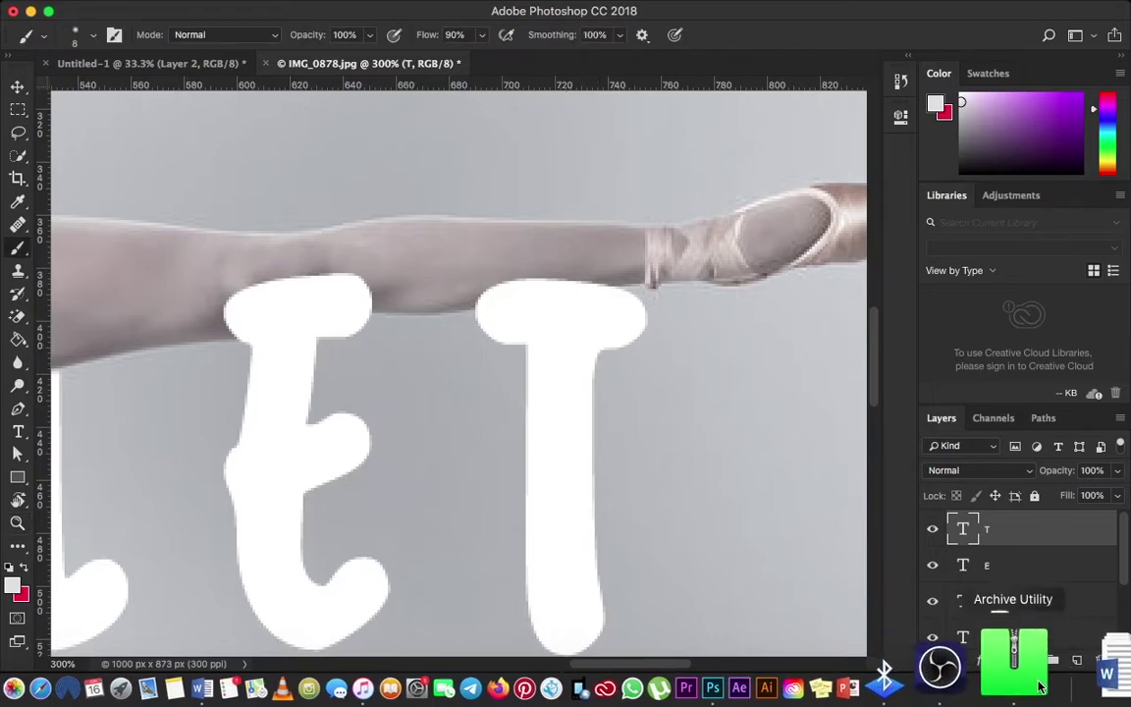
pyautogui.click(1029, 659)
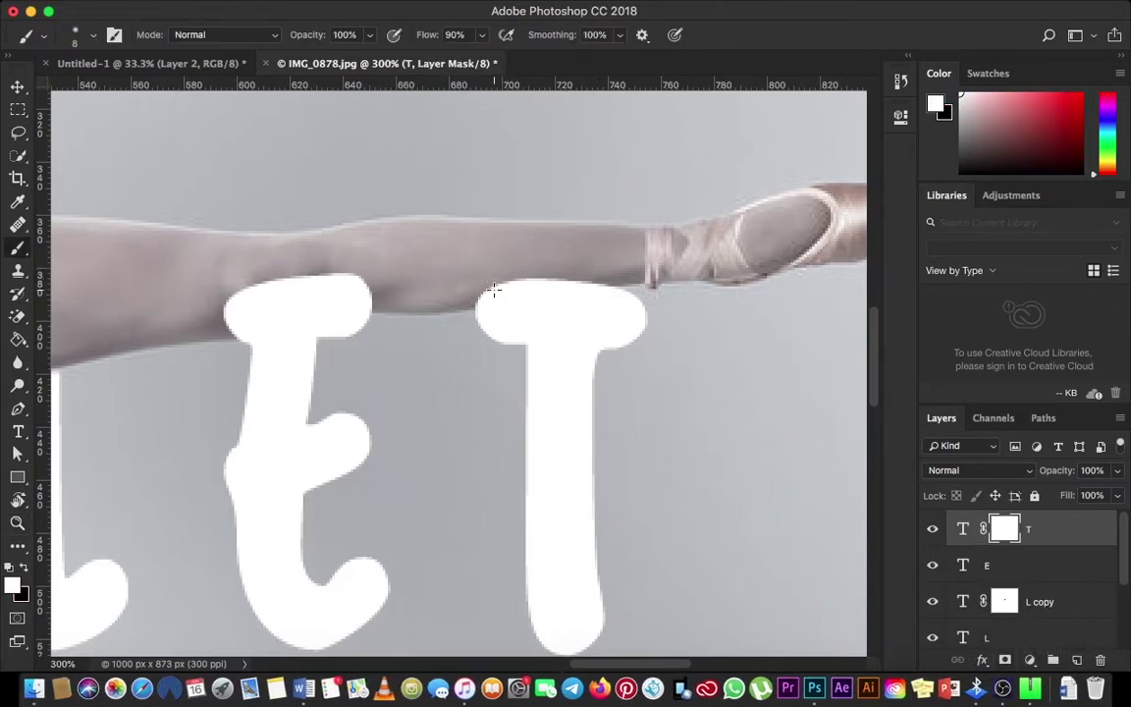
pyautogui.press('x')
pyautogui.moveTo(487, 290)
pyautogui.mouseDown()
pyautogui.moveTo(609, 277)
pyautogui.moveTo(447, 301)
pyautogui.moveTo(481, 292)
pyautogui.moveTo(464, 314)
pyautogui.moveTo(627, 278)
pyautogui.moveTo(561, 284)
pyautogui.mouseUp()
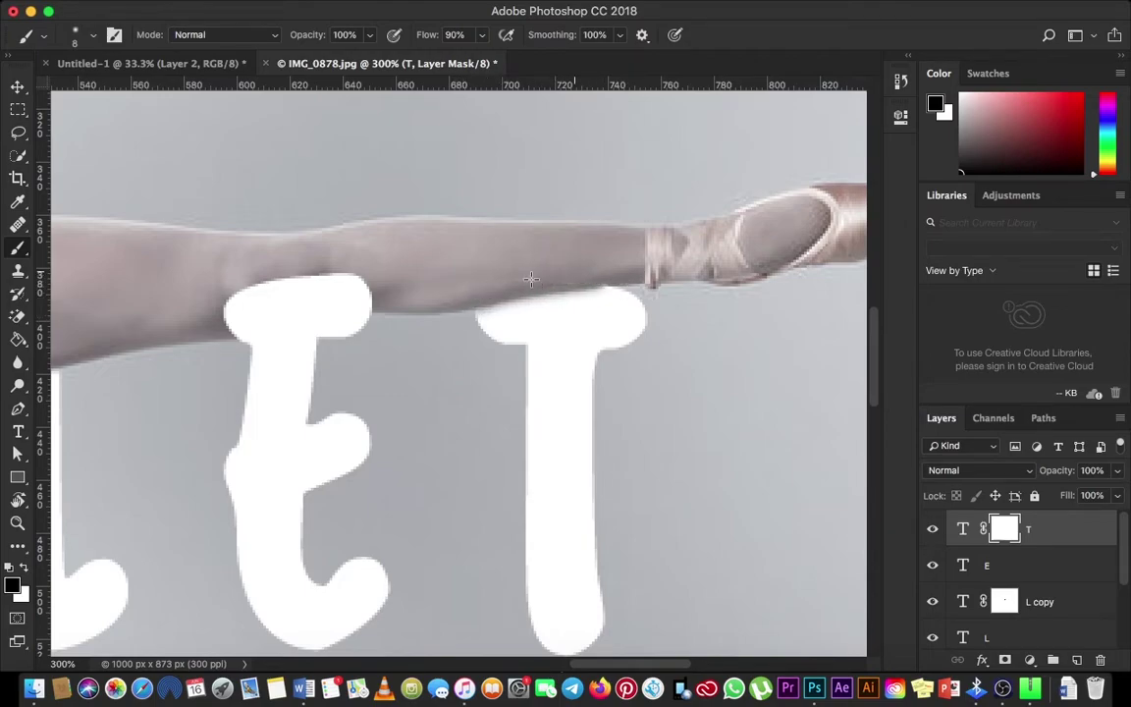
# - Nudge the masked T slightly upward toward the underside of the lower leg
pyautogui.press('z')
pyautogui.click(597, 294)
pyautogui.press('v')
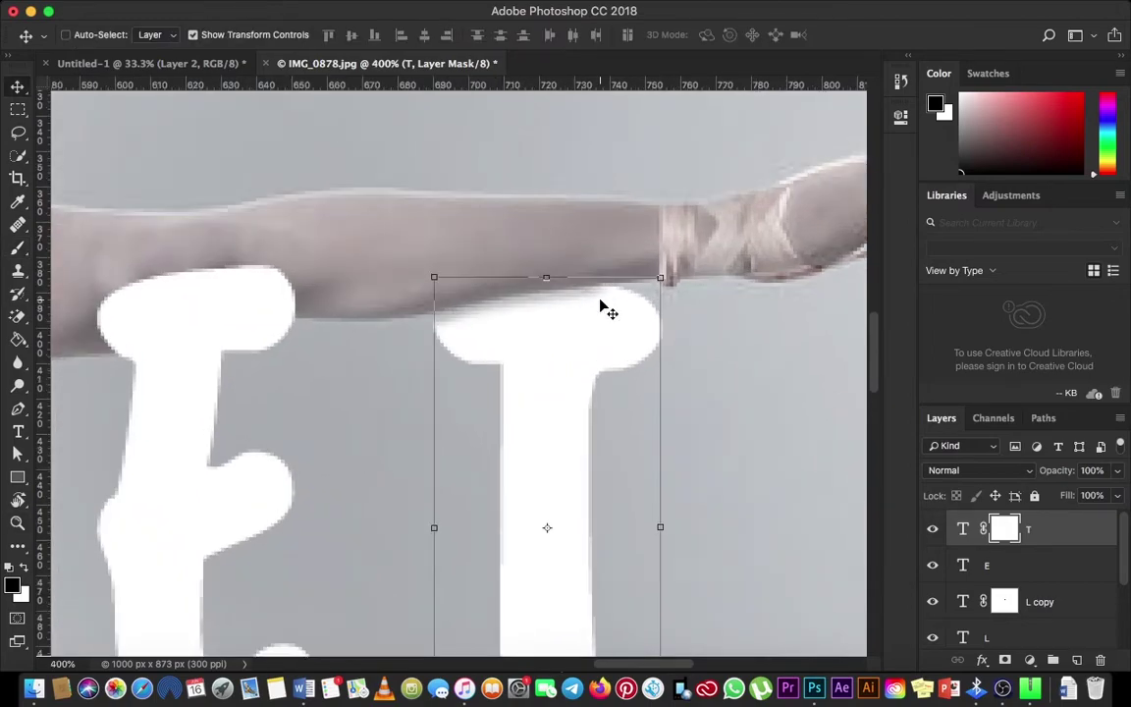
pyautogui.press('Up')
pyautogui.press('Up')
pyautogui.press('Up')
pyautogui.press('Up')
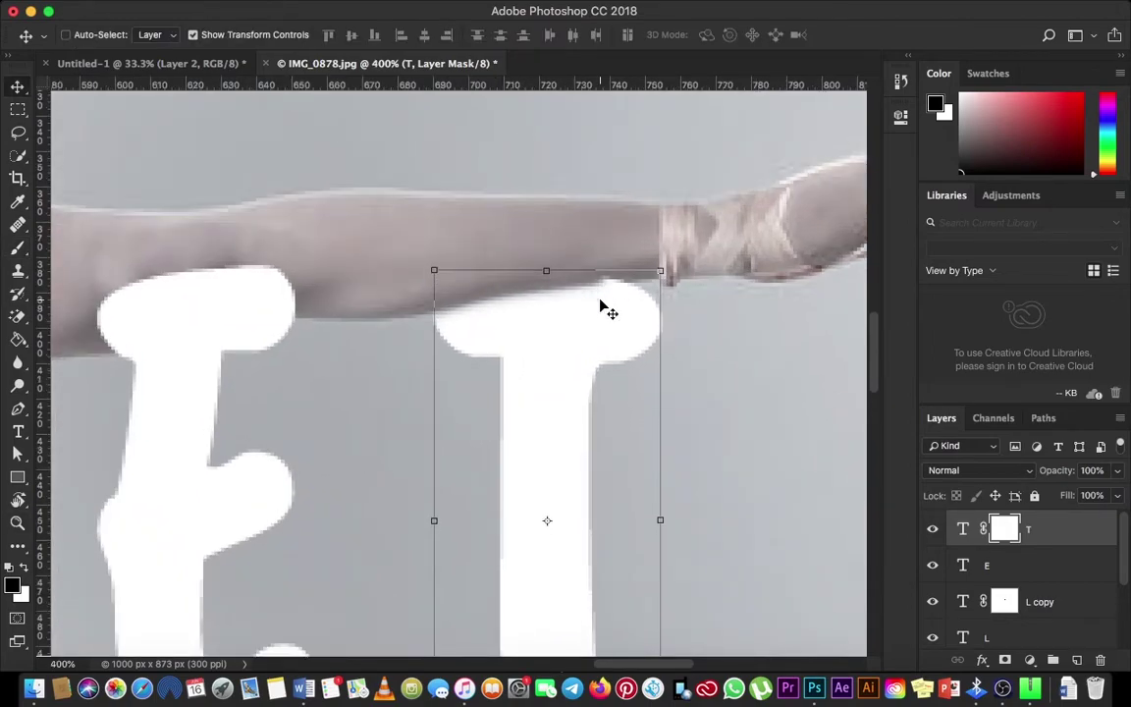
# - Refine the T's mask along the lower leg's edge with the 8 px brush, painting white to restore the letter's top
pyautogui.press('b')
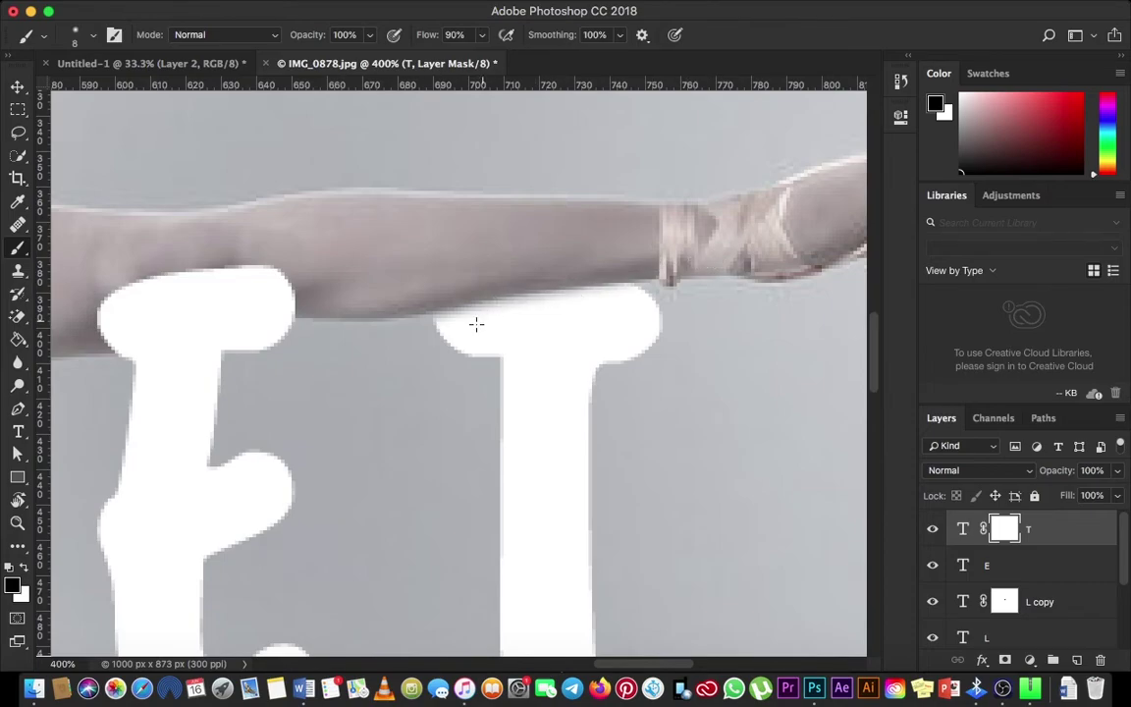
pyautogui.press('x')
pyautogui.moveTo(455, 323); pyautogui.dragTo(640, 300)
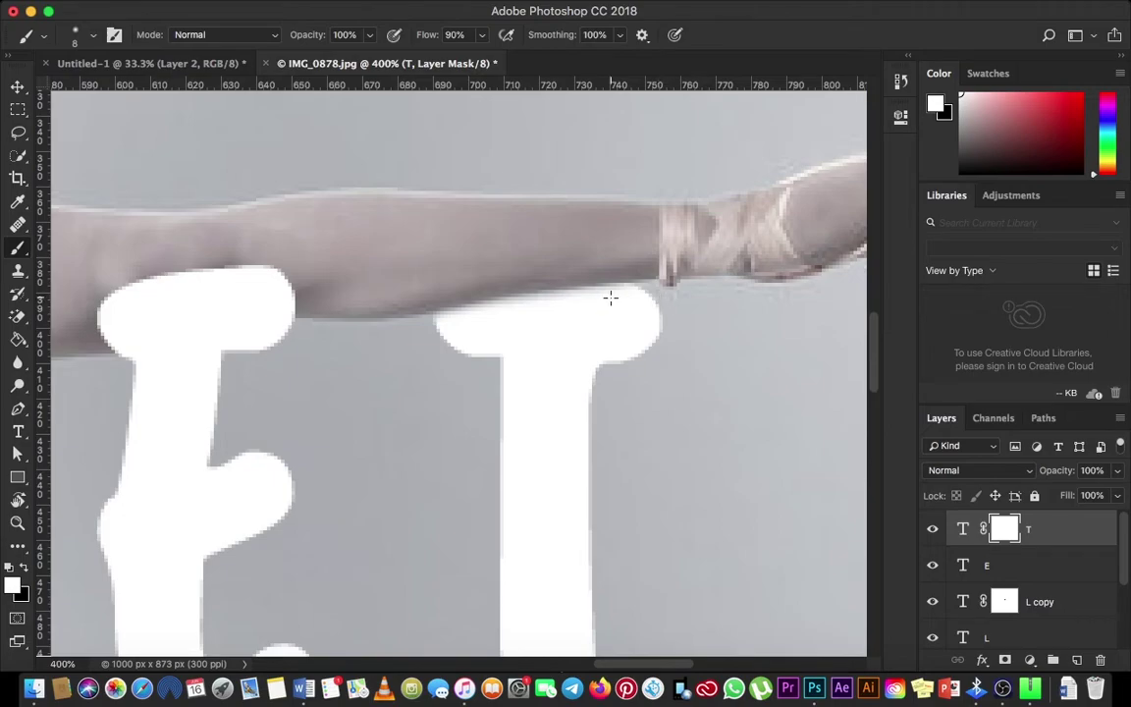
# - Touch up the T's mask at the start of its crossbar along the lower leg's edge with the 8 px brush
pyautogui.press('x')
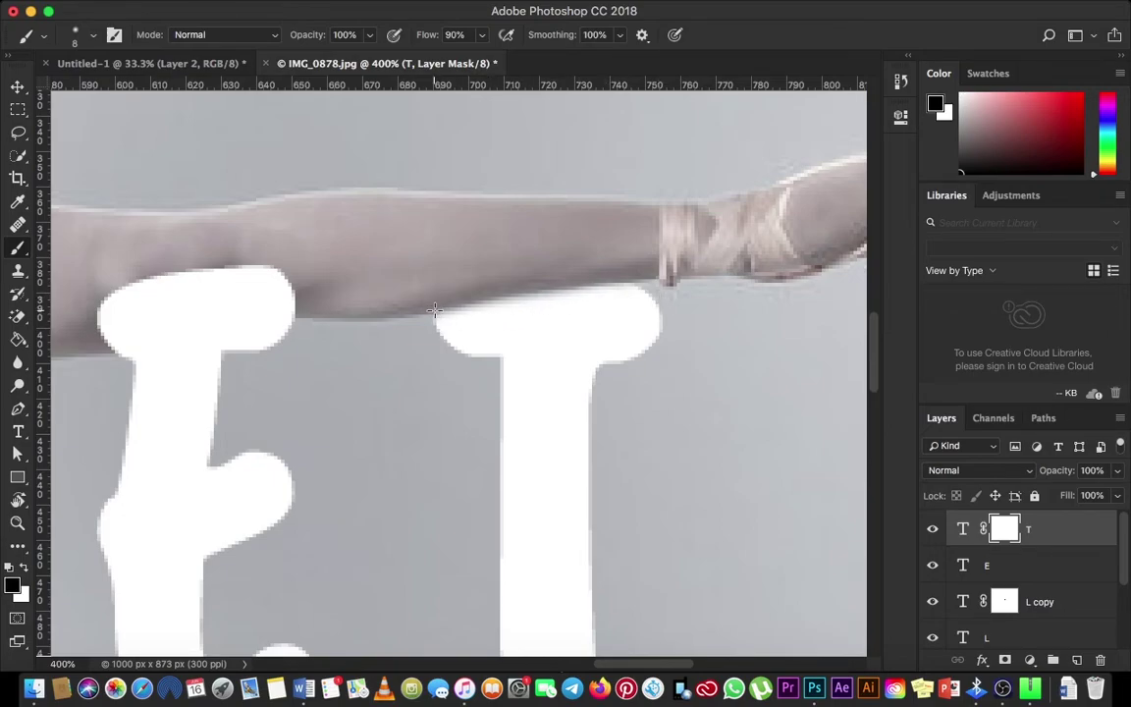
pyautogui.press('x')
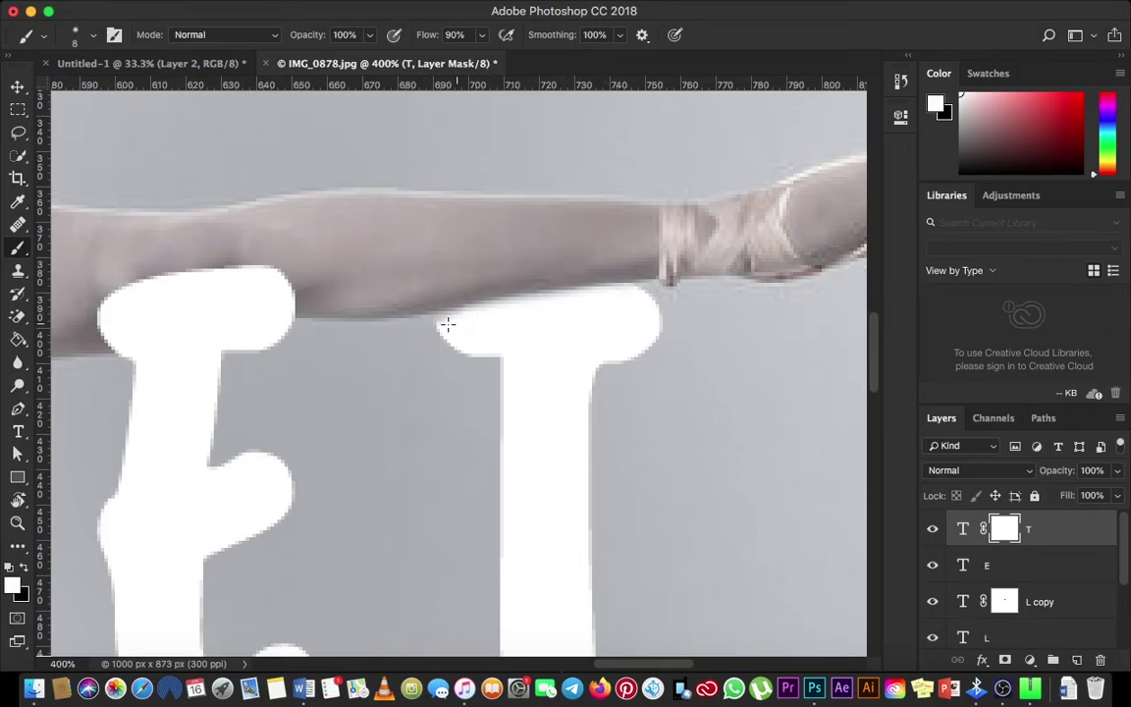
pyautogui.press('super+0')
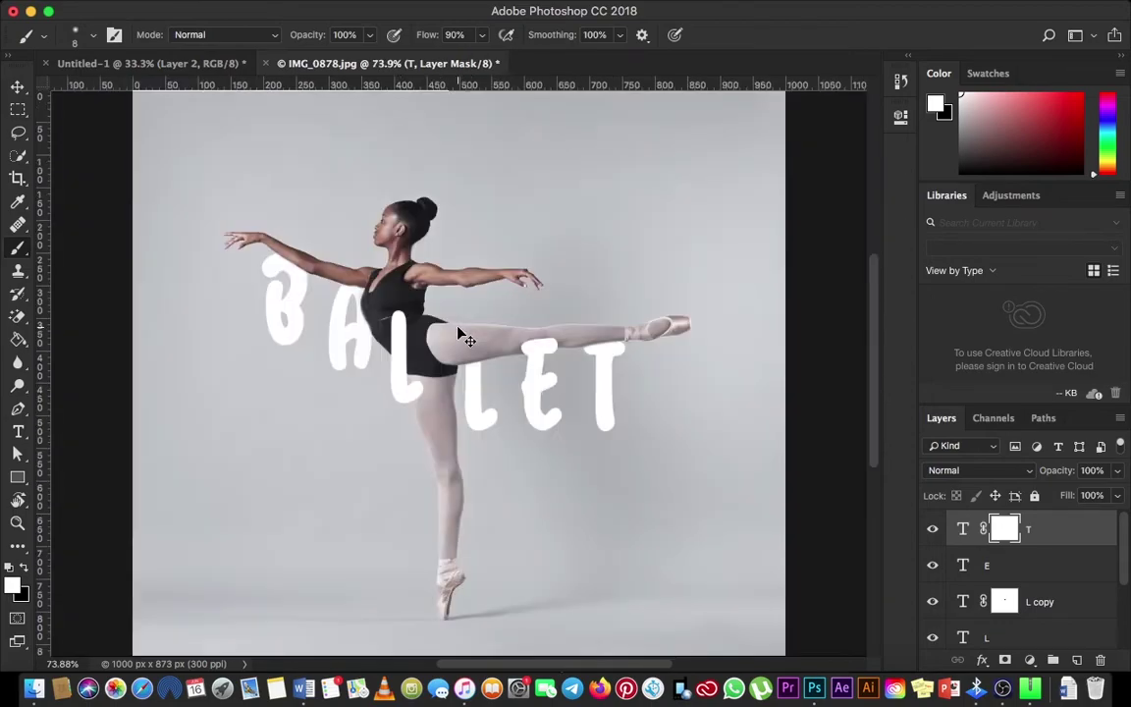
pyautogui.press('super+minus')
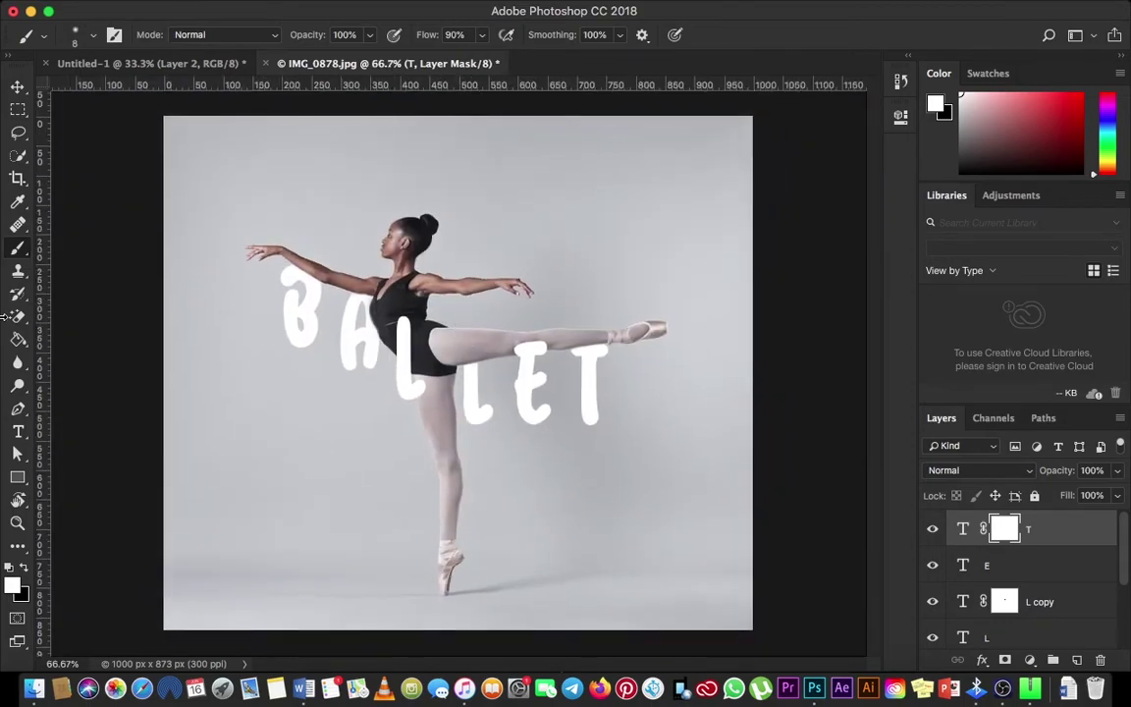
# - Group all the letter layers above the background and name the group BALLET
pyautogui.click(18, 87)
pyautogui.press('z')
pyautogui.scroll(-3, 1001, 563)
pyautogui.click(1055, 591)
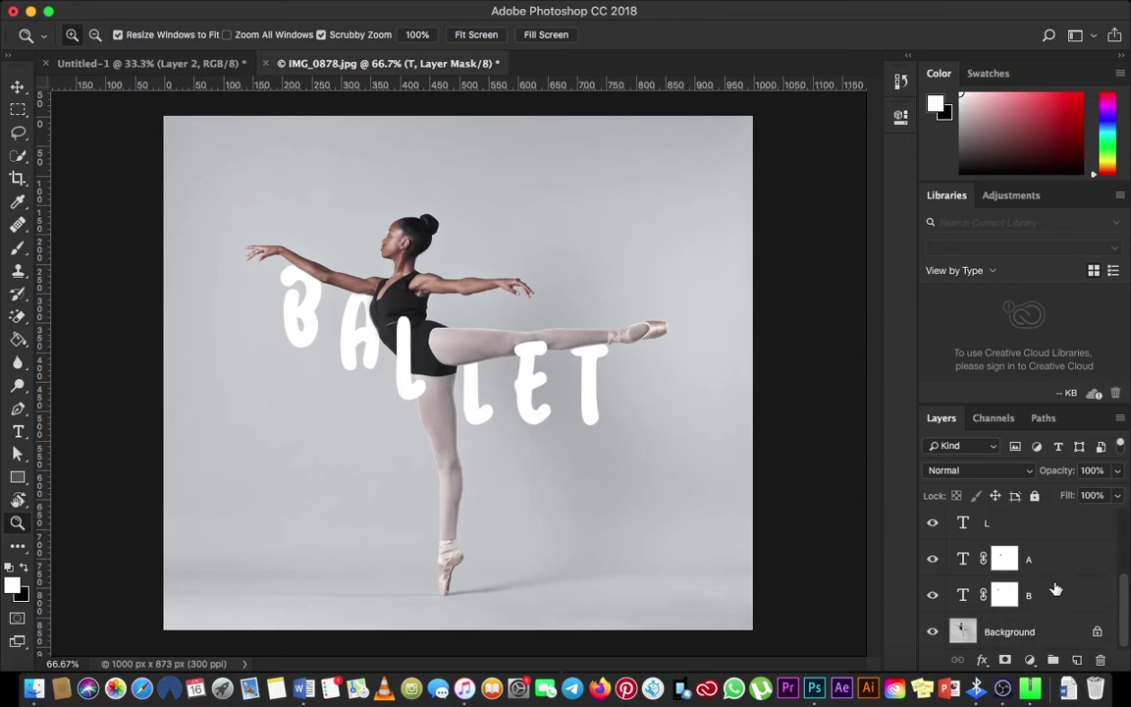
pyautogui.scroll(3, 1031, 562)
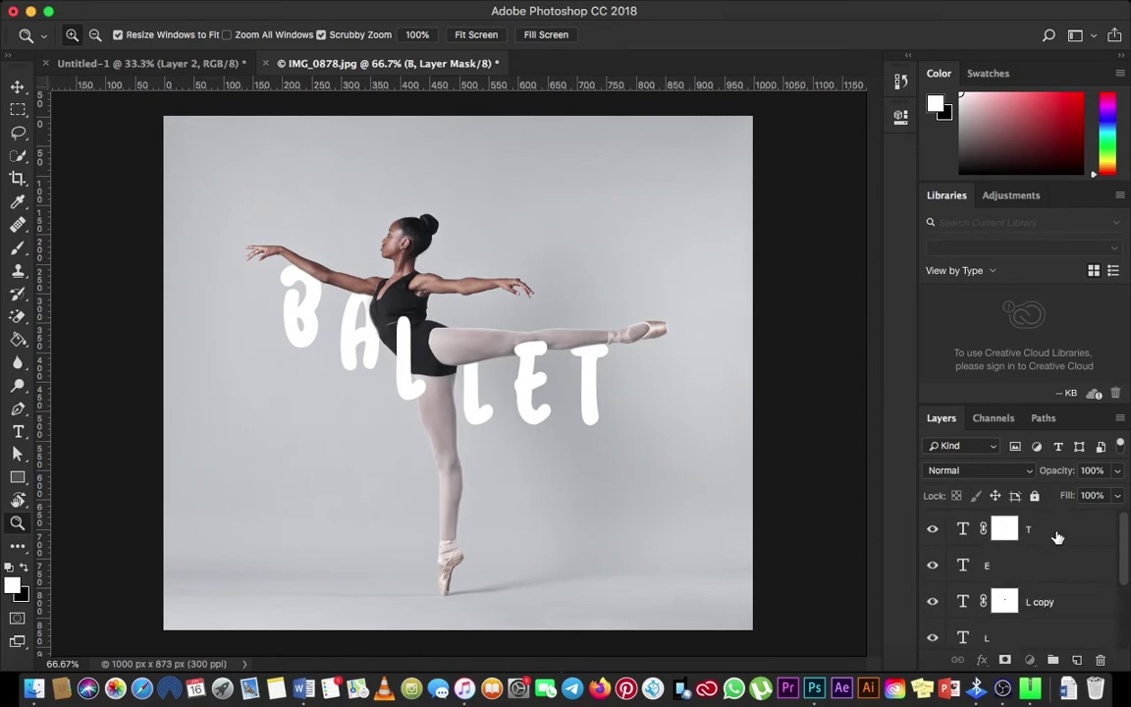
pyautogui.press('alt+super+a')
pyautogui.press('super+g')
pyautogui.doubleClick(998, 522)
pyautogui.write('BALLET')
pyautogui.press('Return')
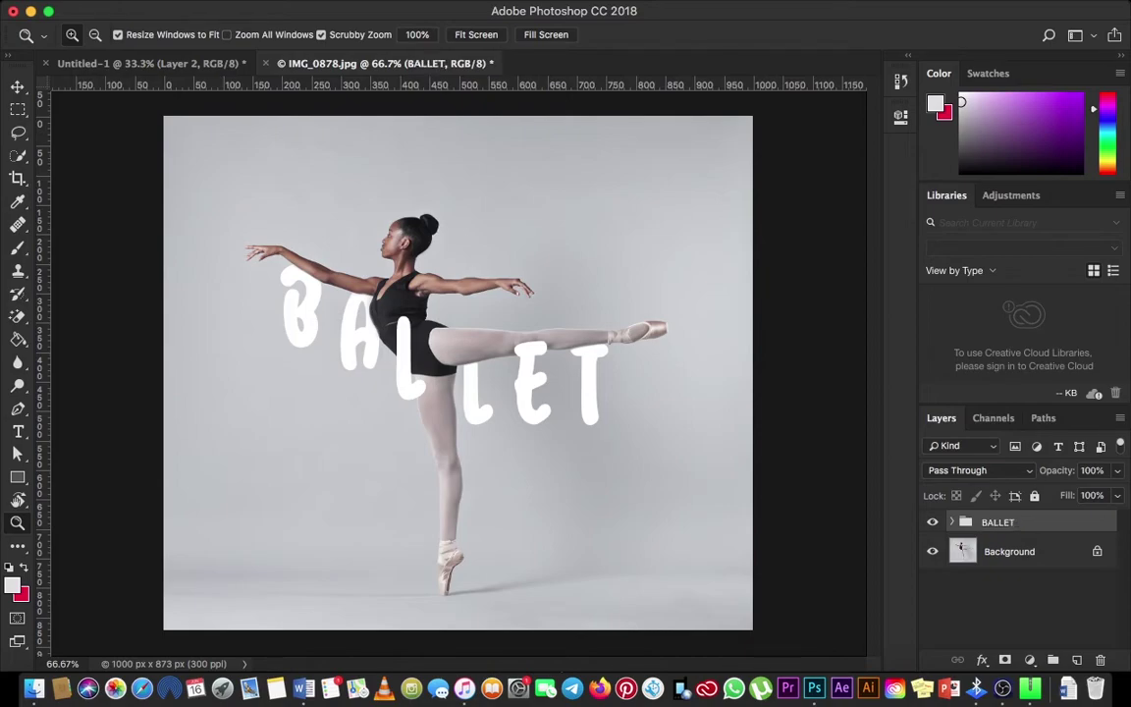
# - Add a white 20.01 pt Blugie text line reading "THANKS FOR WATCHING" with trailing dots, directly above the Background layer near the standing foot
pyautogui.click(1009, 554)
pyautogui.press('t')
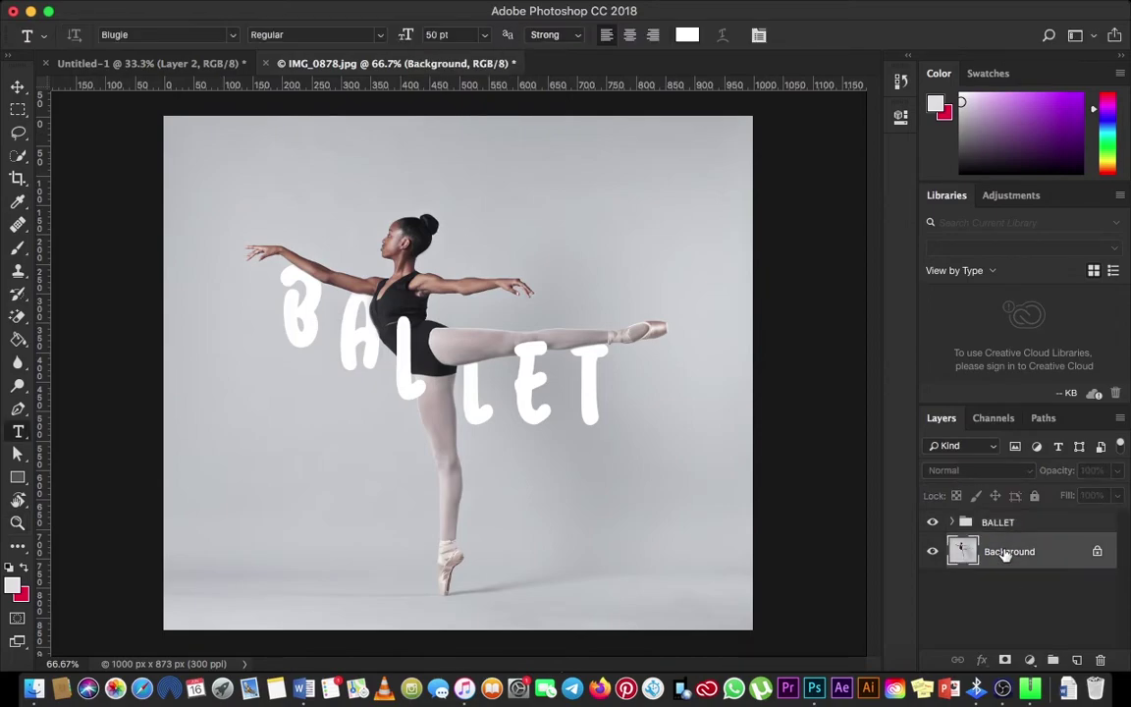
pyautogui.click(208, 572)
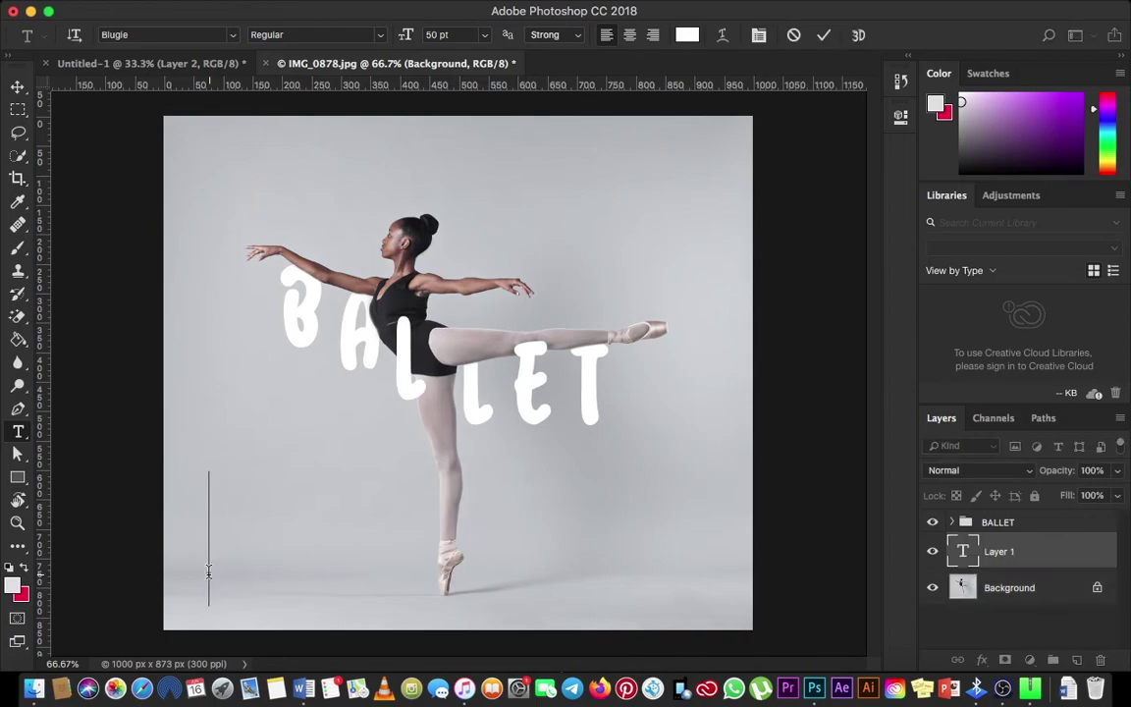
pyautogui.moveTo(406, 35)
pyautogui.mouseDown()
pyautogui.moveTo(329, 40)
pyautogui.moveTo(353, 44)
pyautogui.moveTo(326, 27)
pyautogui.moveTo(453, 39)
pyautogui.moveTo(423, 49)
pyautogui.moveTo(373, 40)
pyautogui.moveTo(421, 34)
pyautogui.mouseUp()
pyautogui.click(252, 554)
pyautogui.write('NKS FOR ')
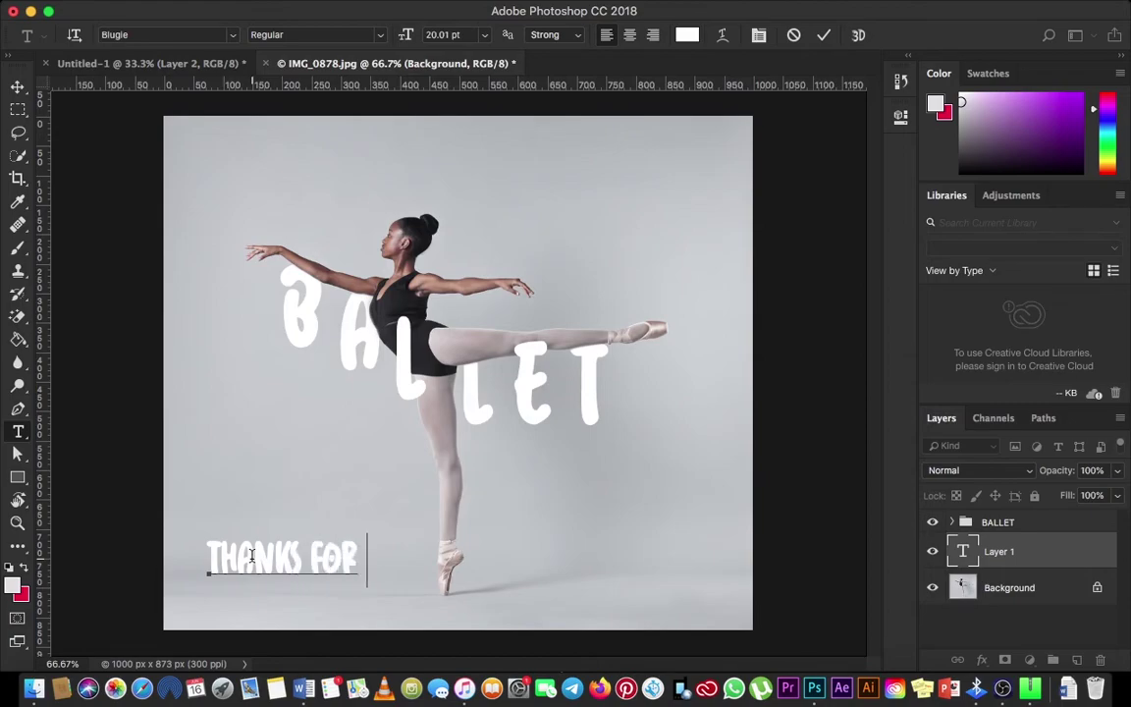
pyautogui.write('WATCH')
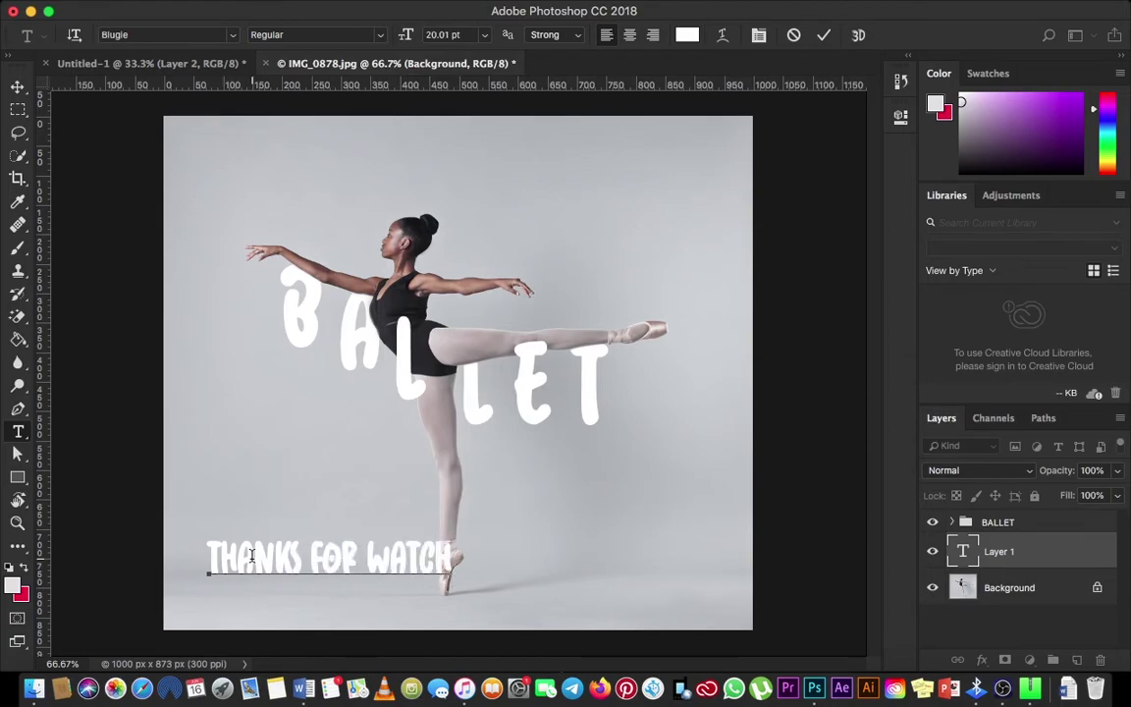
pyautogui.write('ING_')
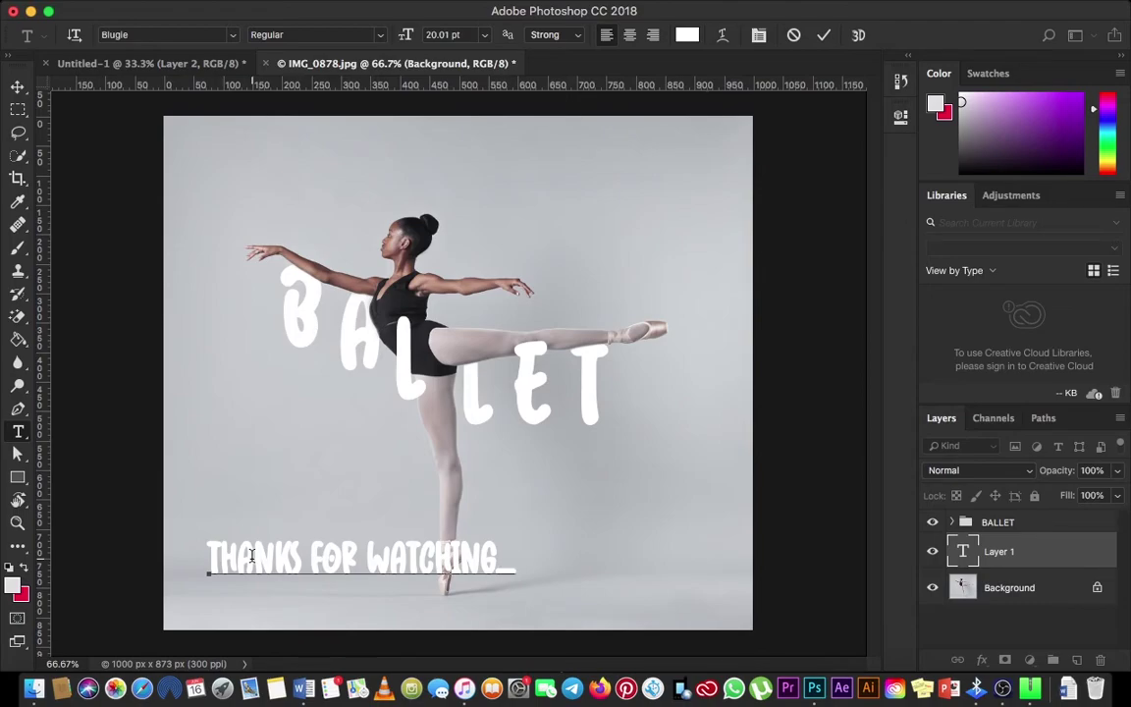
pyautogui.click(18, 86)
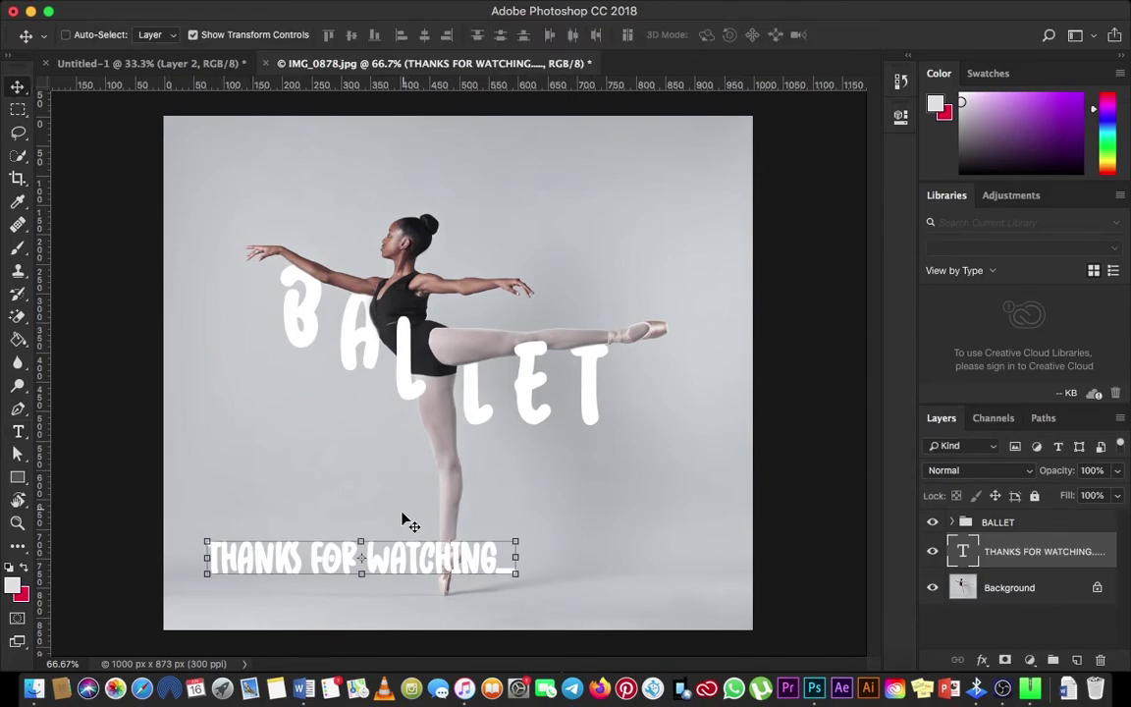
# - Move the thank-you text down to the centre of the photo's lower edge, overlapping the tip of the standing foot
pyautogui.moveTo(441, 561); pyautogui.dragTo(533, 594)
pyautogui.press('z')
pyautogui.click(444, 595)
pyautogui.click(447, 597)
pyautogui.click(449, 598)
pyautogui.moveTo(450, 597); pyautogui.dragTo(434, 454)
pyautogui.press('v')
pyautogui.press('super+r')
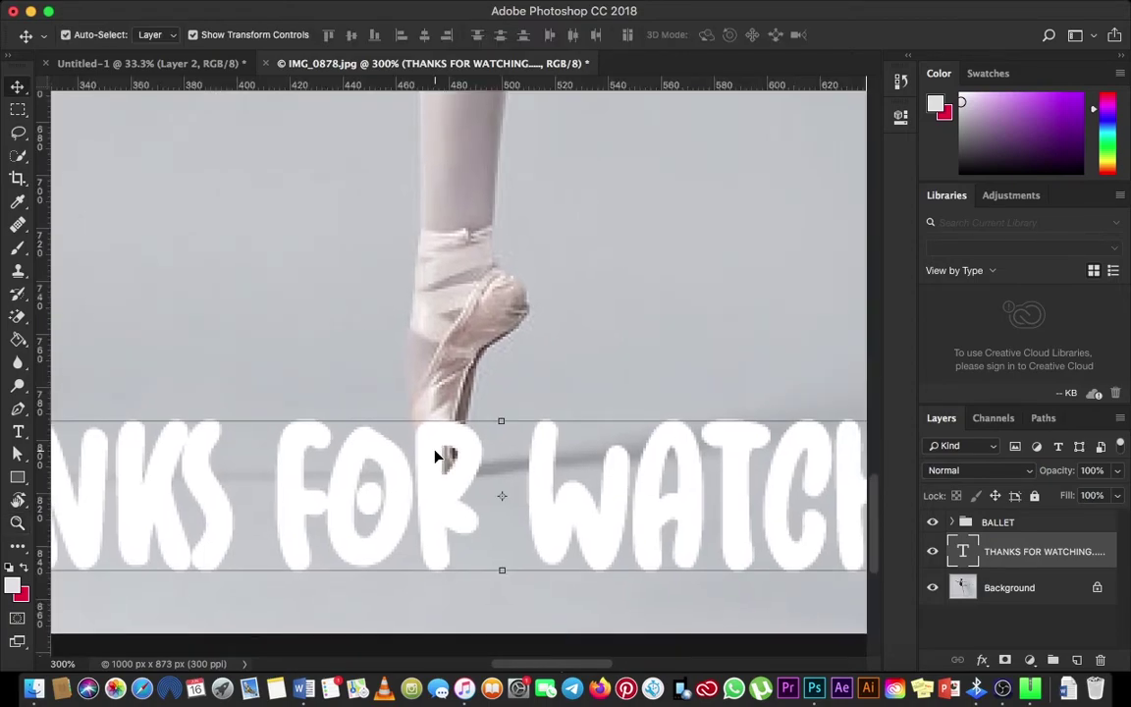
pyautogui.press('super+minus')
pyautogui.press('super+minus')
pyautogui.press('super+minus')
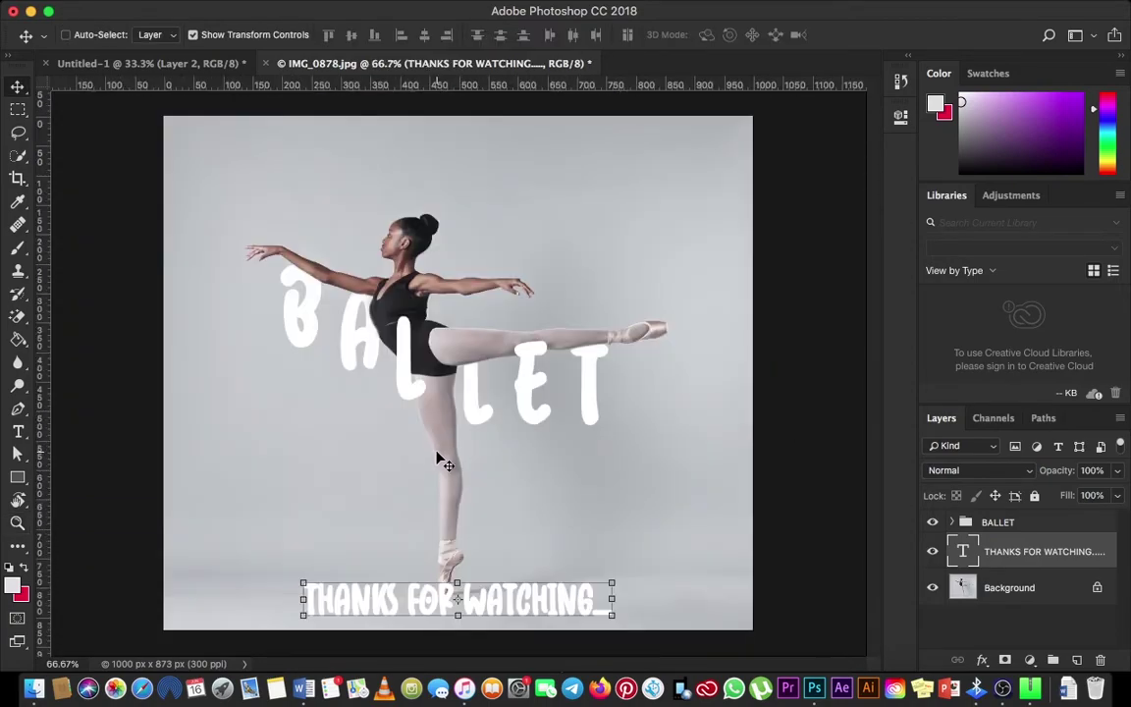
# - Raise the thank-you text to ankle height and nudge it left so the ankle sits between FOR and WATCHING
pyautogui.moveTo(499, 603); pyautogui.dragTo(499, 518)
pyautogui.press('z')
pyautogui.click(449, 550)
pyautogui.click(450, 550)
pyautogui.press('v')
pyautogui.press('Left')
pyautogui.press('Left')
pyautogui.press('Left')
pyautogui.press('Left')
pyautogui.press('Left')
pyautogui.press('Left')
pyautogui.press('Left')
pyautogui.press('Left')
pyautogui.press('Right')
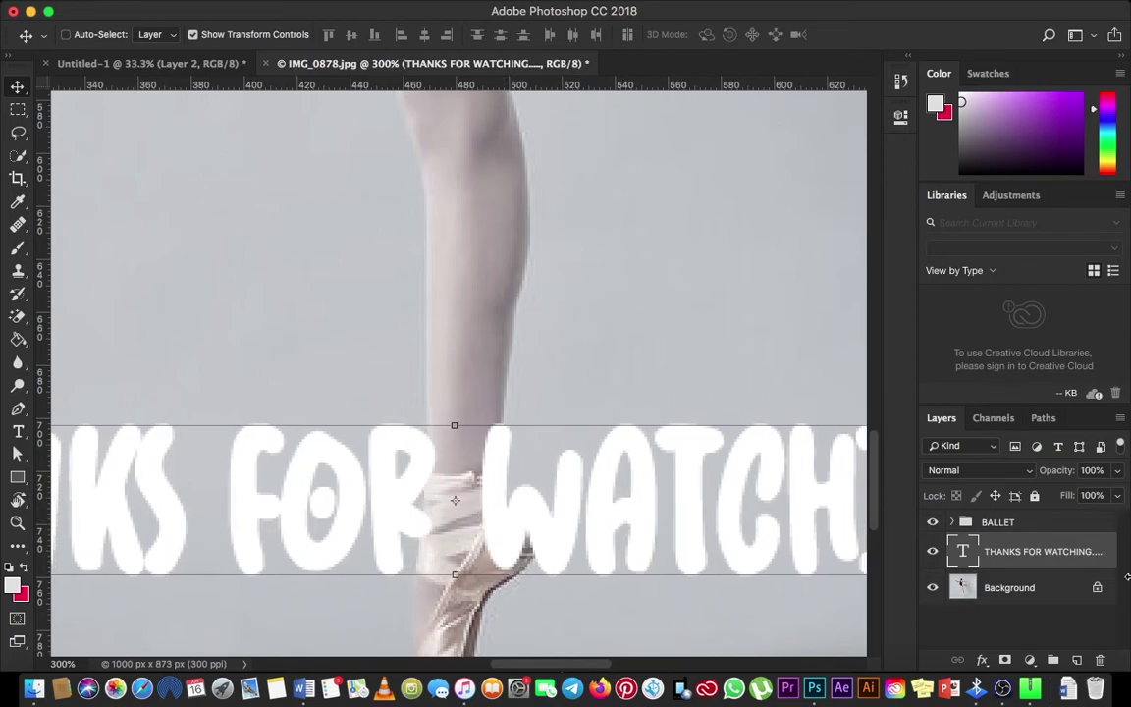
# - Add a layer mask to the thank-you text and paint black to hide the R of FOR where it covers the ankle
pyautogui.click(1007, 661)
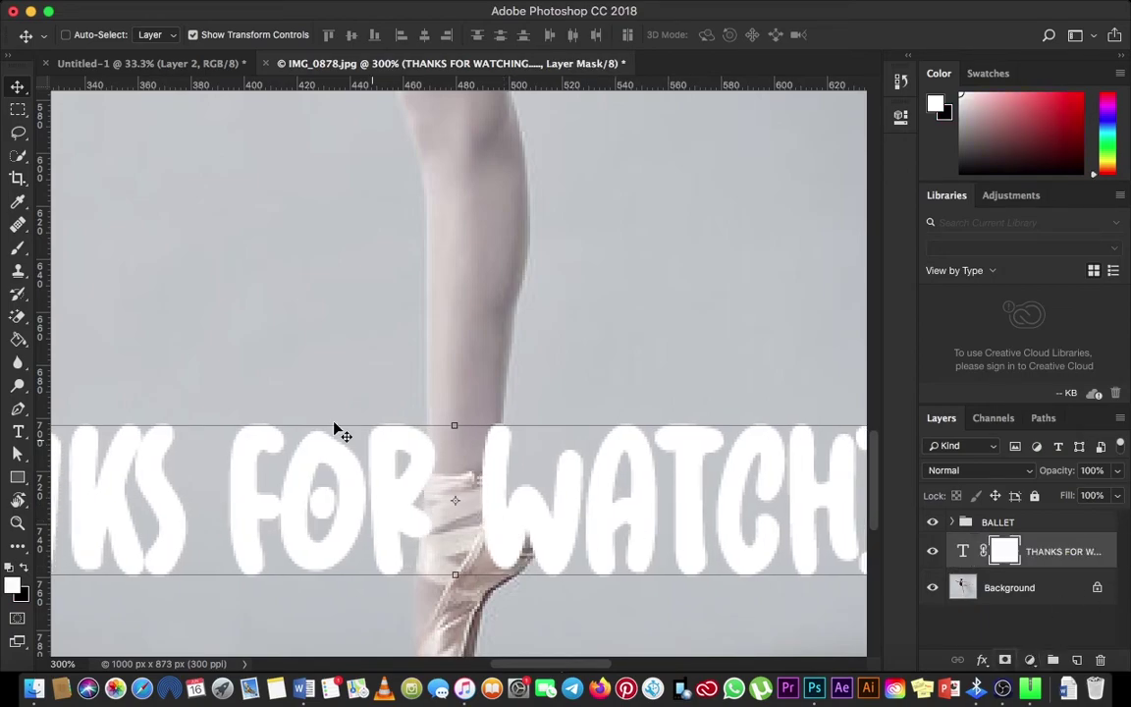
pyautogui.press('z')
pyautogui.click(468, 504)
pyautogui.click(467, 503)
pyautogui.press('b')
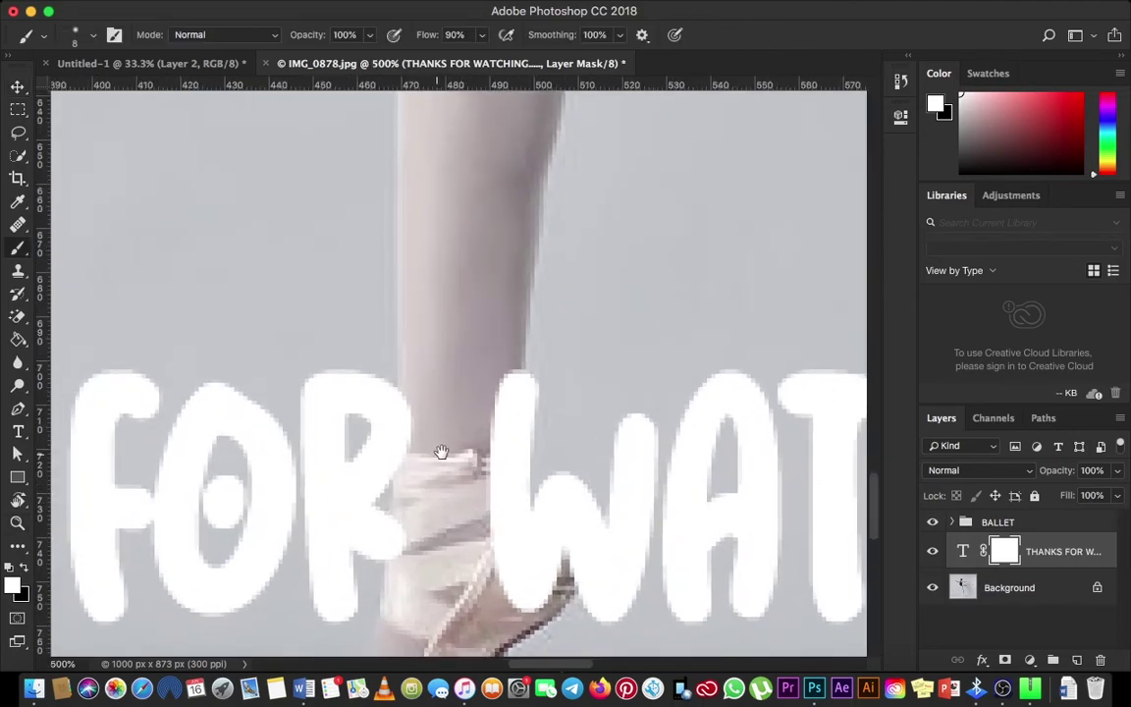
pyautogui.hscroll(-2, 437, 432)
pyautogui.press('x')
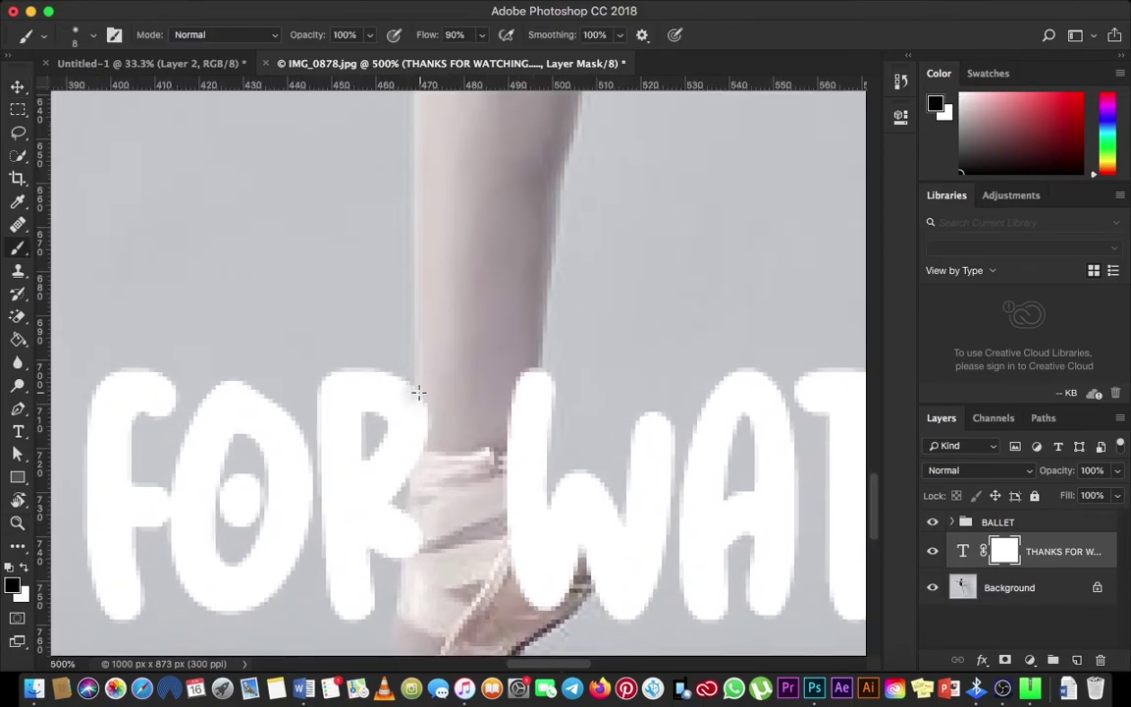
pyautogui.moveTo(424, 418); pyautogui.dragTo(430, 495)
# - Paint black on the text's mask to hide the W of WATCHING over the ankle and the pointe shoe
pyautogui.moveTo(533, 358)
pyautogui.mouseDown()
pyautogui.moveTo(492, 501)
pyautogui.moveTo(505, 454)
pyautogui.moveTo(508, 583)
pyautogui.mouseUp()
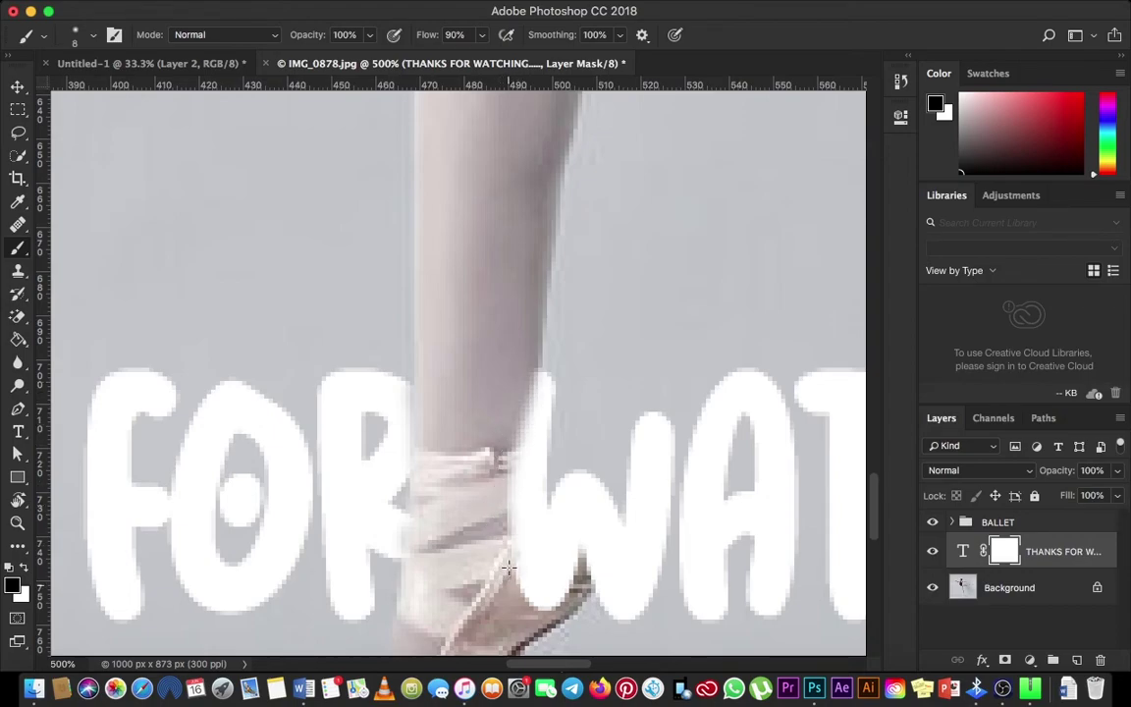
pyautogui.moveTo(509, 522)
pyautogui.mouseDown()
pyautogui.moveTo(542, 582)
pyautogui.moveTo(572, 579)
pyautogui.moveTo(569, 552)
pyautogui.moveTo(576, 577)
pyautogui.moveTo(520, 594)
pyautogui.moveTo(545, 605)
pyautogui.moveTo(521, 605)
pyautogui.moveTo(558, 588)
pyautogui.moveTo(563, 553)
pyautogui.mouseUp()
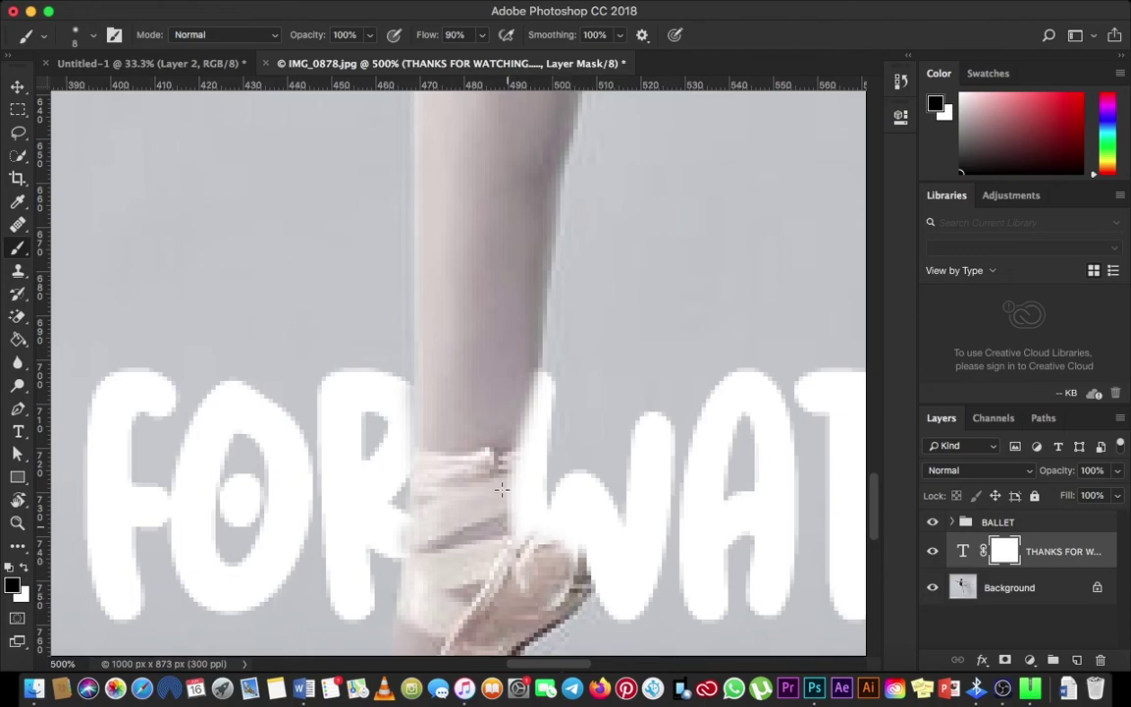
pyautogui.press('super+minus')
pyautogui.press('super+minus')
pyautogui.press('super+minus')
pyautogui.press('super+minus')
pyautogui.press('super+minus')
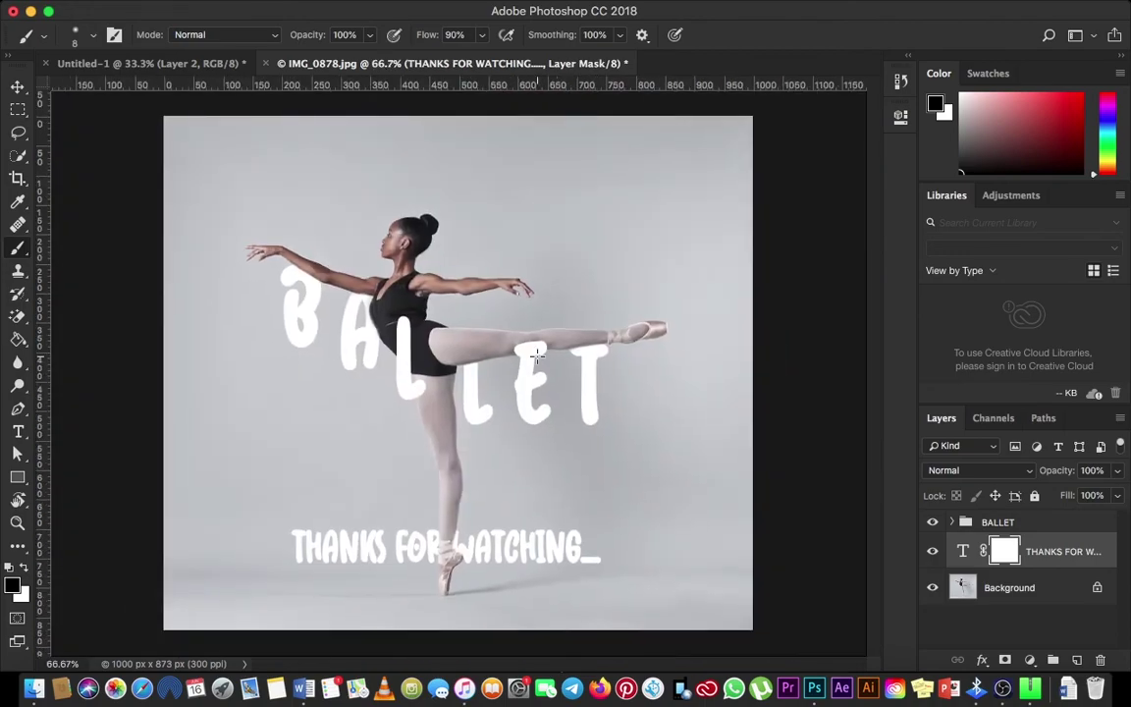